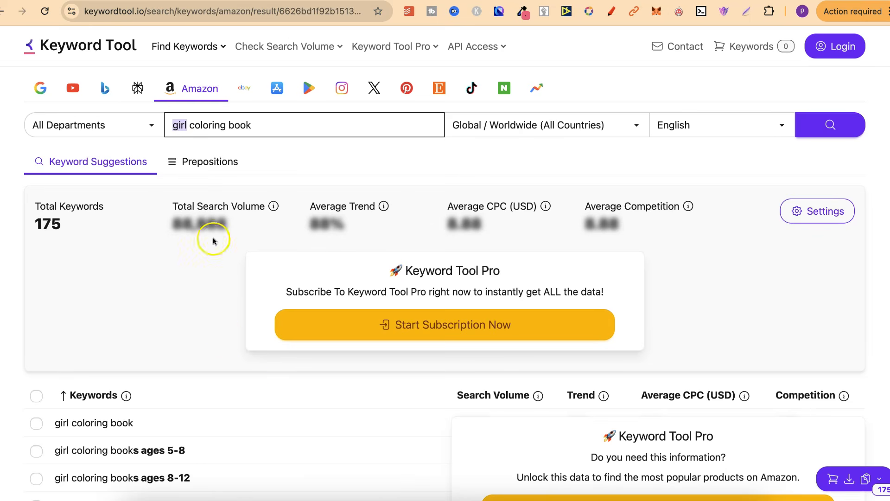
- Browse the Amazon keyword suggestions for girl coloring book and switch to the Keyword Builder GPT
{"action": "scroll", "coordinate": [321, 419], "scroll_direction": "down", "scroll_amount": 9}
{"action": "scroll", "coordinate": [323, 419], "scroll_direction": "down", "scroll_amount": 5}
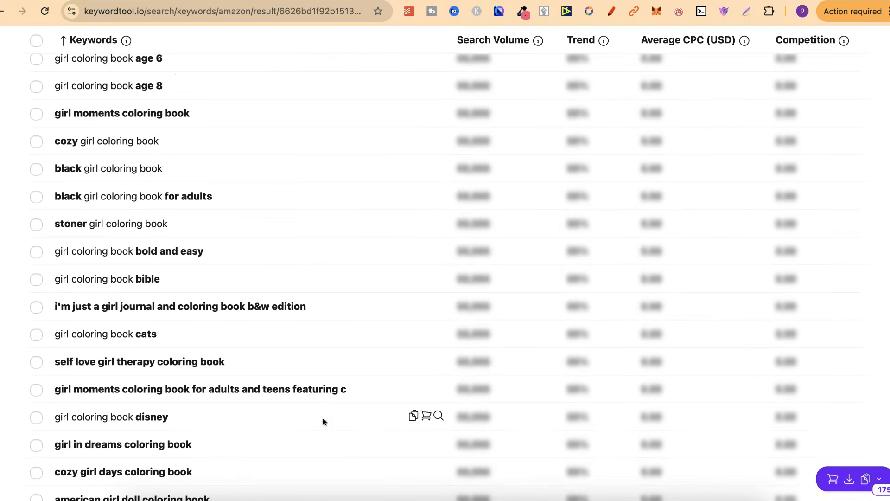
{"action": "left_click", "coordinate": [550, 2]}
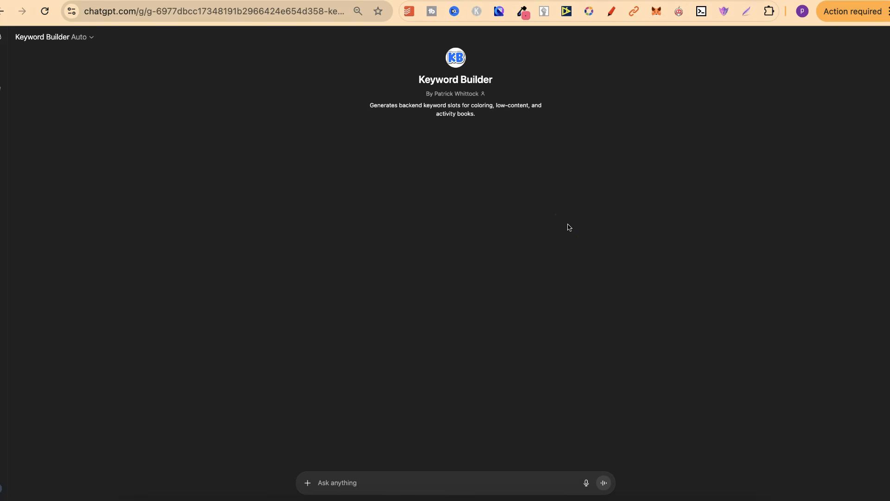
- Switch to the Amazon results for girl vibes coloring book and highlight the search phrase
{"action": "left_click", "coordinate": [560, 1]}
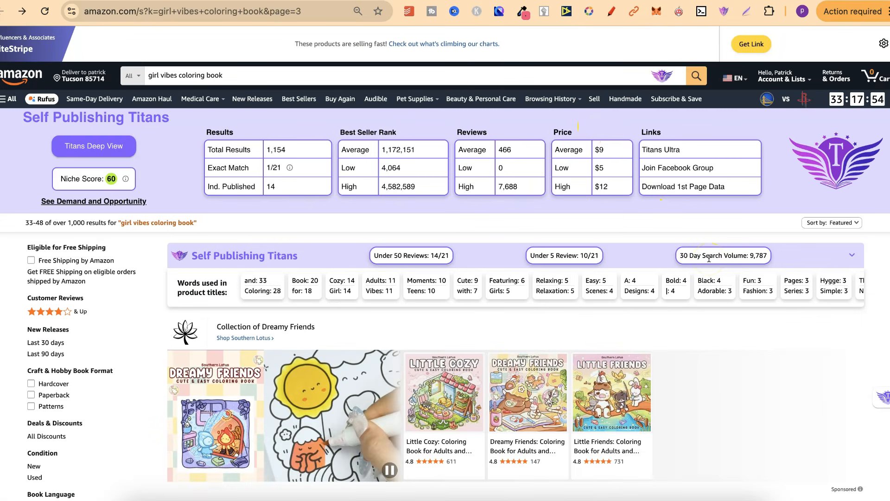
{"action": "left_click_drag", "start_coordinate": [148, 75], "coordinate": [224, 75]}
{"action": "left_click", "coordinate": [165, 224]}
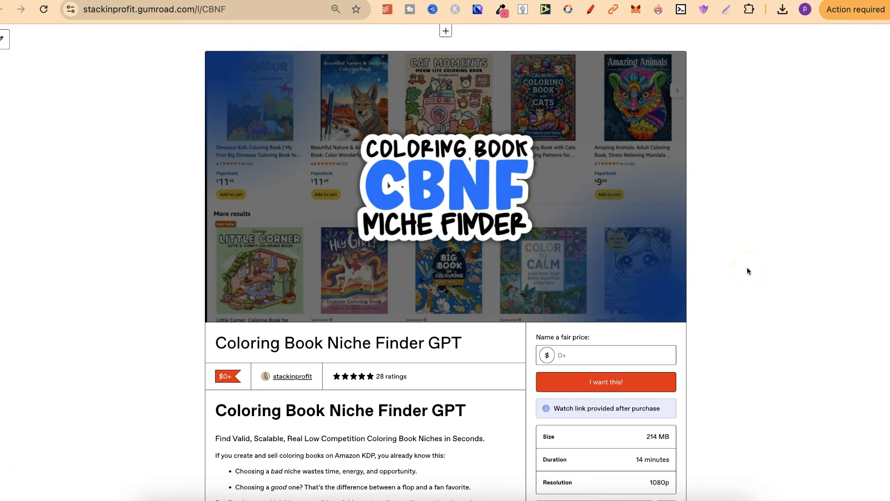
- Read the description and pricing on the Gumroad page for the Coloring Book Niche Finder GPT
{"action": "scroll", "coordinate": [747, 268], "scroll_direction": "down", "scroll_amount": 6}
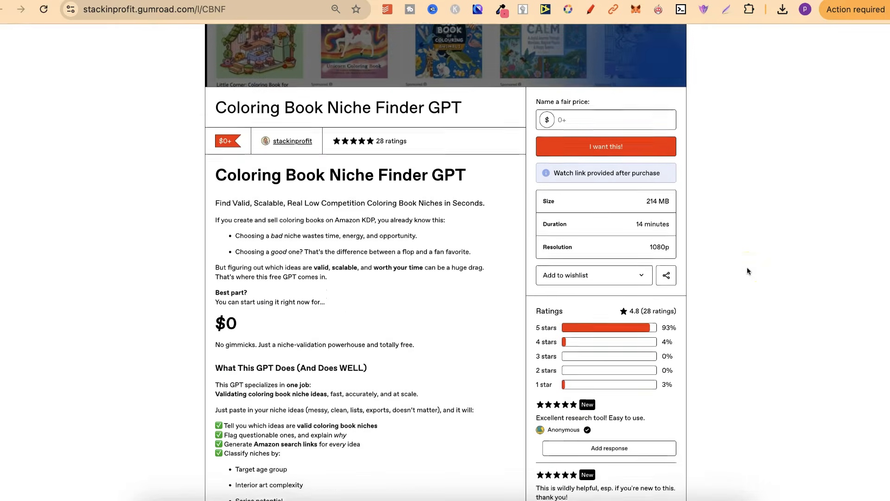
{"action": "scroll", "coordinate": [747, 269], "scroll_direction": "down", "scroll_amount": 2}
{"action": "scroll", "coordinate": [747, 269], "scroll_direction": "up", "scroll_amount": 8}
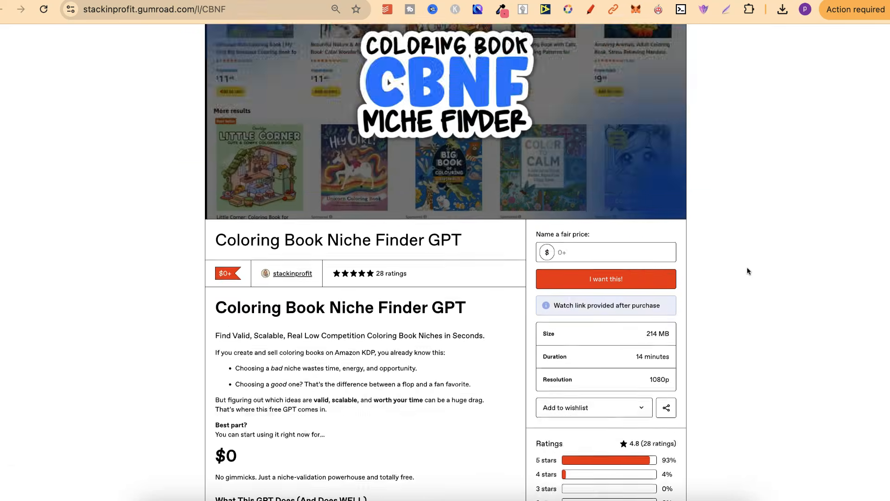
{"action": "left_click", "coordinate": [586, 355]}
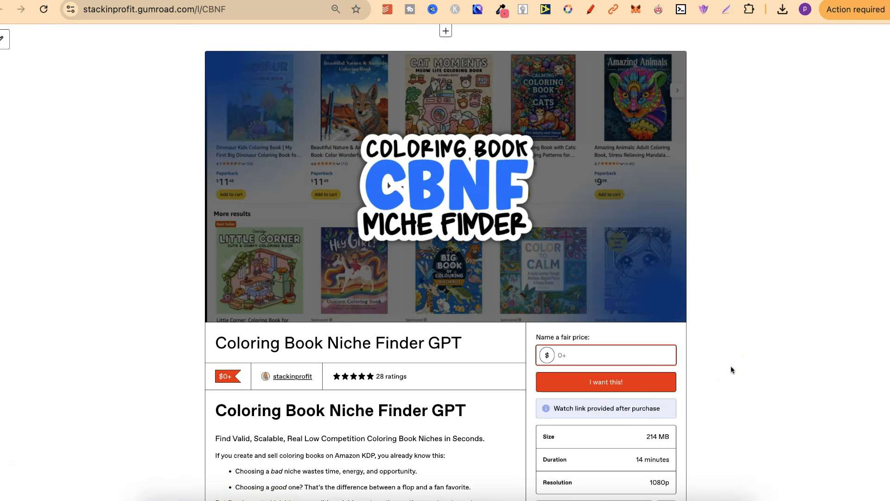
- Switch to the Coloring Book Niche Finder chat in ChatGPT
{"action": "left_click", "coordinate": [725, 0]}
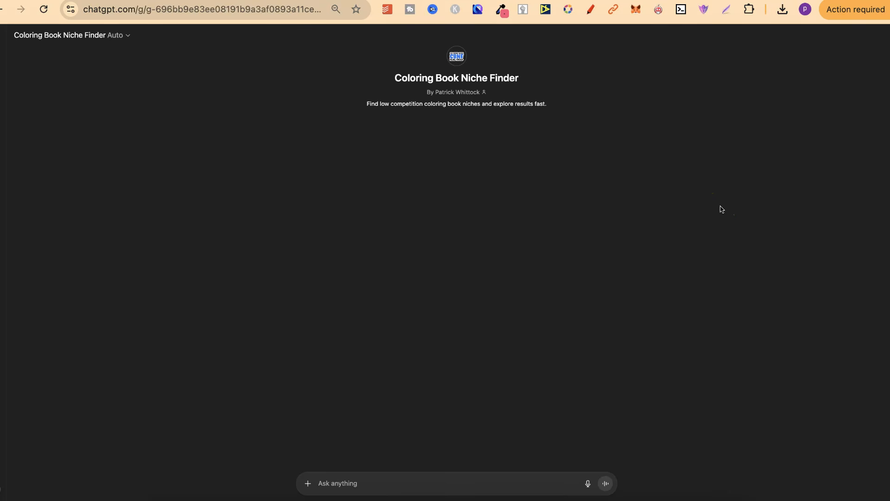
{"action": "left_click", "coordinate": [130, 384]}
{"action": "left_click", "coordinate": [751, 254]}
- Switch to Keyword Tool's Amazon results and highlight the seed word girl in the search query
{"action": "left_click", "coordinate": [595, 1]}
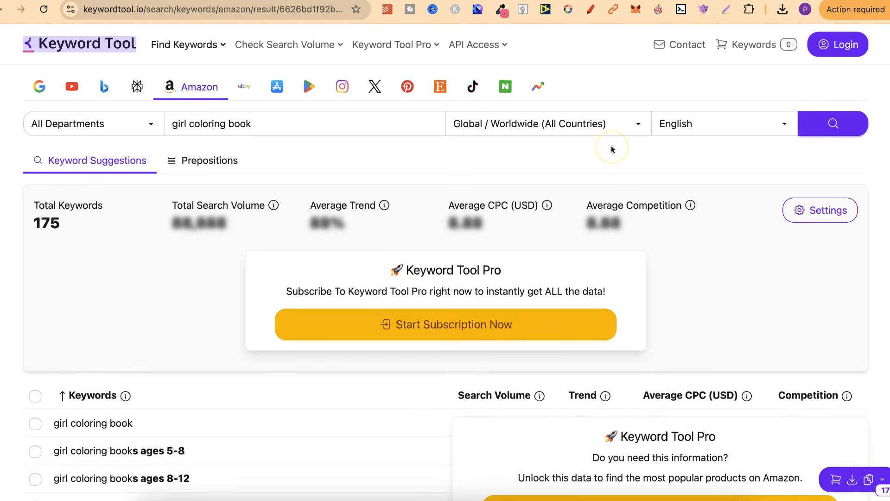
{"action": "left_click", "coordinate": [688, 163]}
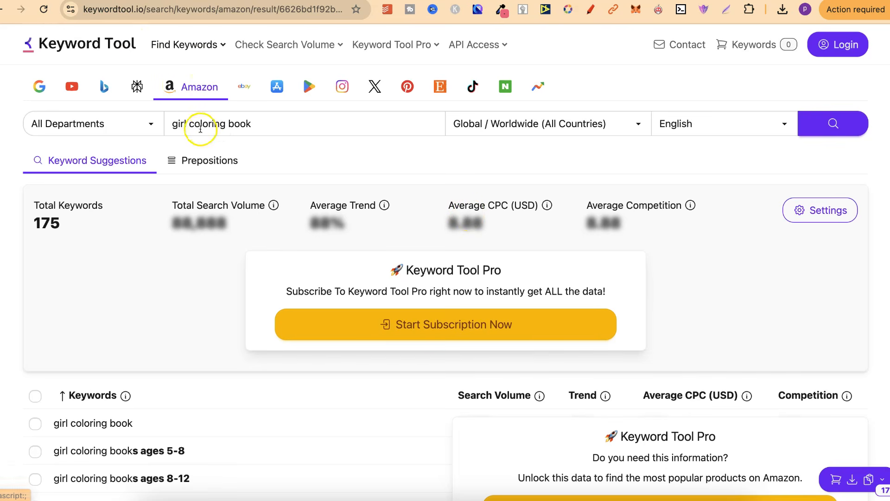
{"action": "left_click_drag", "start_coordinate": [188, 124], "coordinate": [261, 124]}
{"action": "left_click_drag", "start_coordinate": [188, 123], "coordinate": [167, 123]}
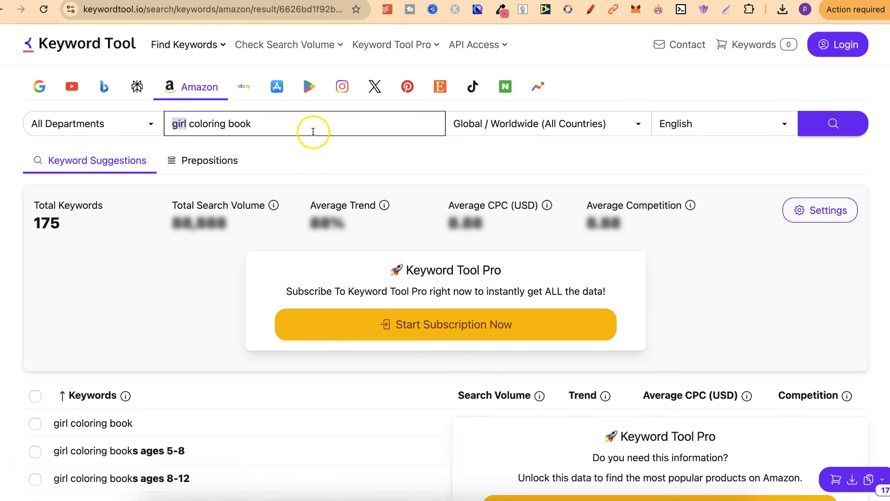
- Examine the list of Amazon keyword suggestions for girl coloring book
{"action": "scroll", "coordinate": [329, 173], "scroll_direction": "down", "scroll_amount": 7}
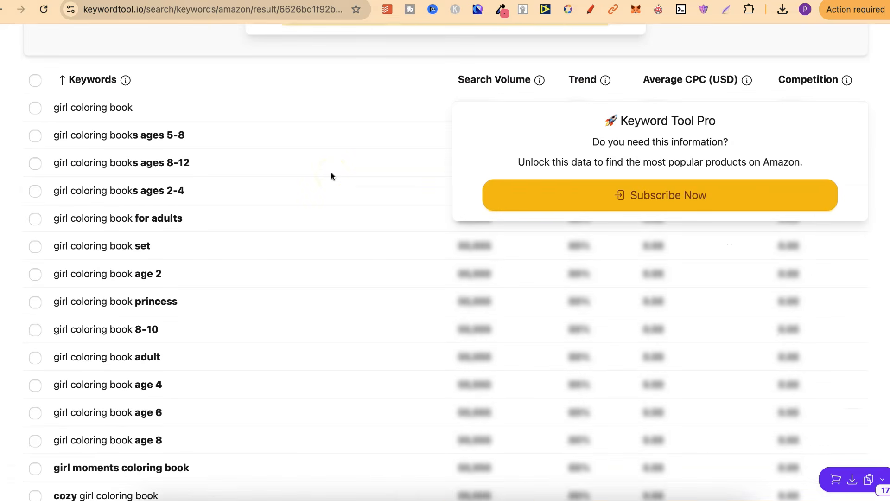
{"action": "scroll", "coordinate": [332, 176], "scroll_direction": "up", "scroll_amount": 2}
{"action": "scroll", "coordinate": [331, 175], "scroll_direction": "down", "scroll_amount": 7}
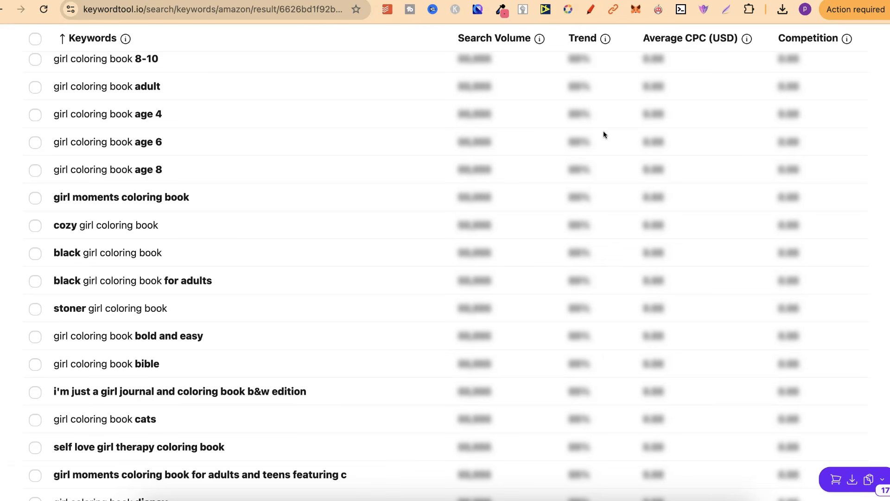
{"action": "scroll", "coordinate": [485, 290], "scroll_direction": "down", "scroll_amount": 7}
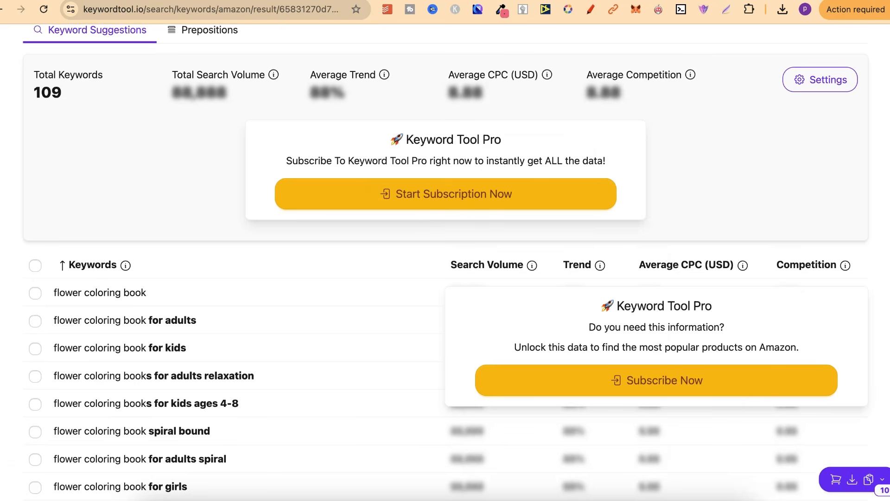
- Examine the Amazon suggestions for flower coloring book and highlight the words coloring book in the query
{"action": "scroll", "coordinate": [747, 195], "scroll_direction": "up", "scroll_amount": 3}
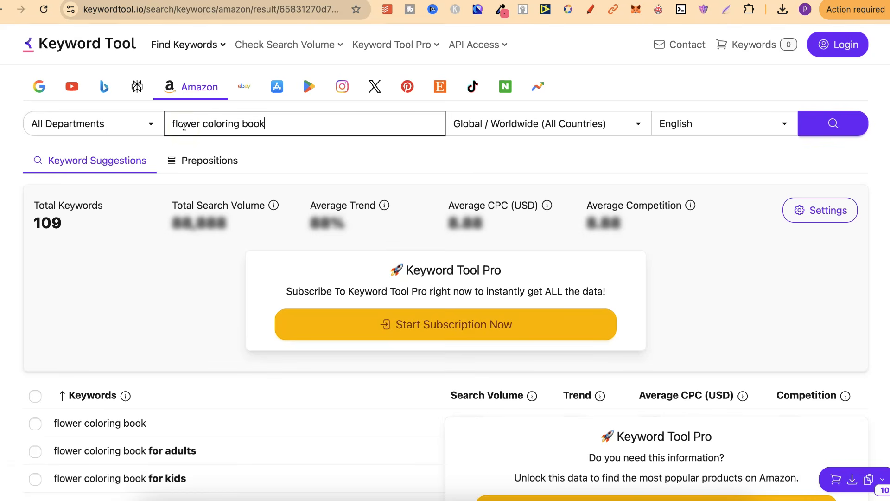
{"action": "left_click_drag", "start_coordinate": [265, 123], "coordinate": [205, 124]}
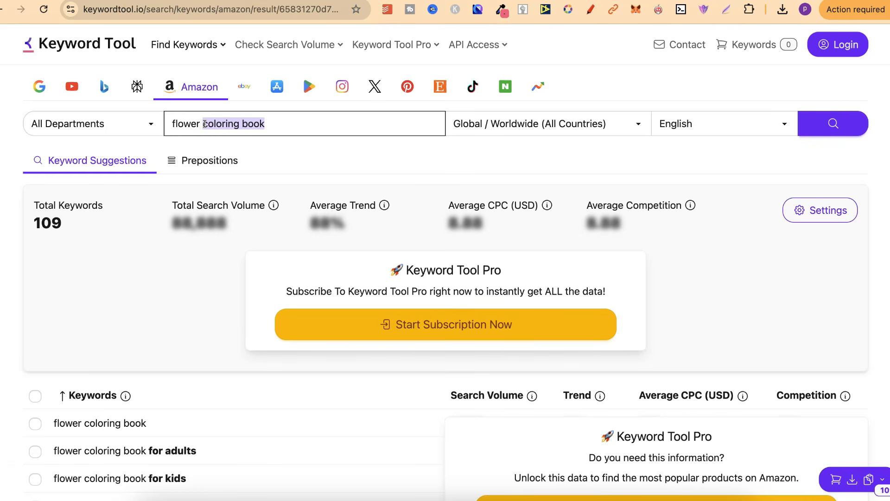
{"action": "scroll", "coordinate": [272, 408], "scroll_direction": "down", "scroll_amount": 5}
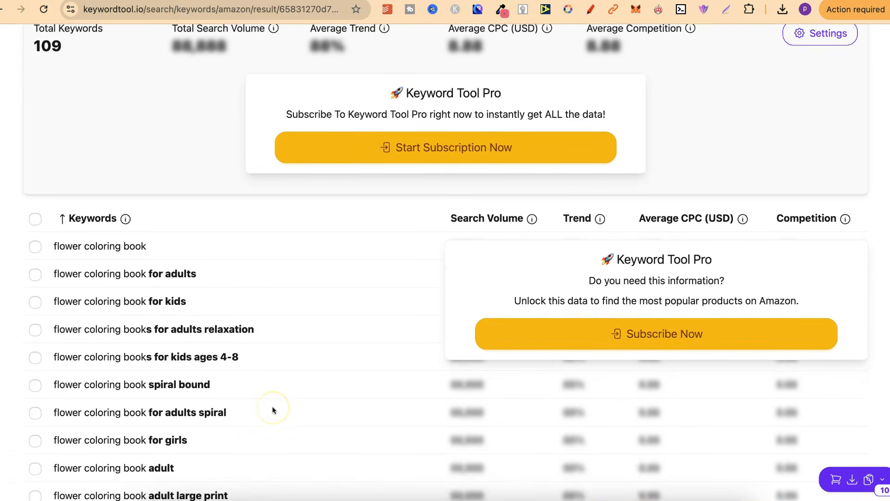
- Return to the girl coloring book results and load all remaining keyword suggestions through the end of the list
{"action": "left_click", "coordinate": [598, 0]}
{"action": "scroll", "coordinate": [369, 320], "scroll_direction": "down", "scroll_amount": 20}
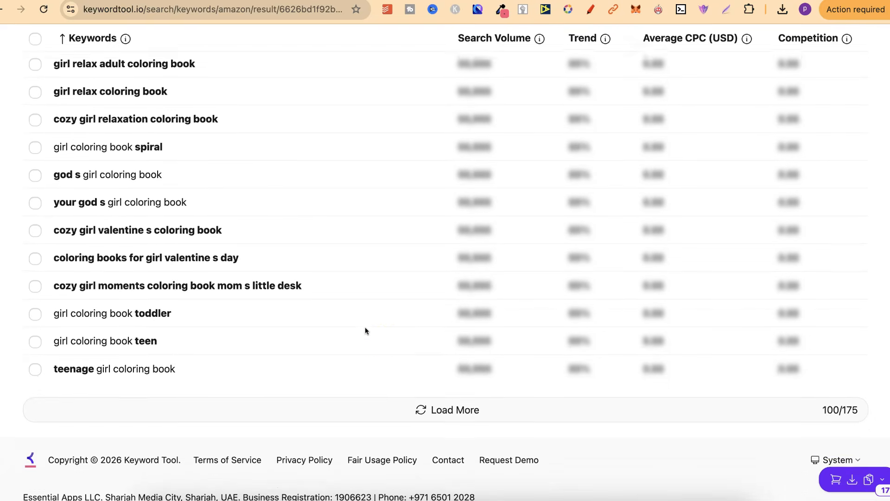
{"action": "left_click", "coordinate": [471, 410]}
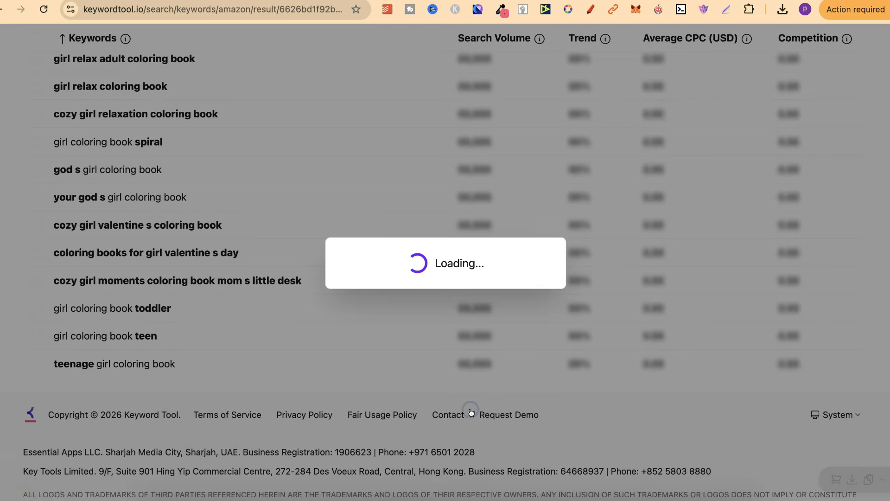
{"action": "scroll", "coordinate": [534, 437], "scroll_direction": "down", "scroll_amount": 10}
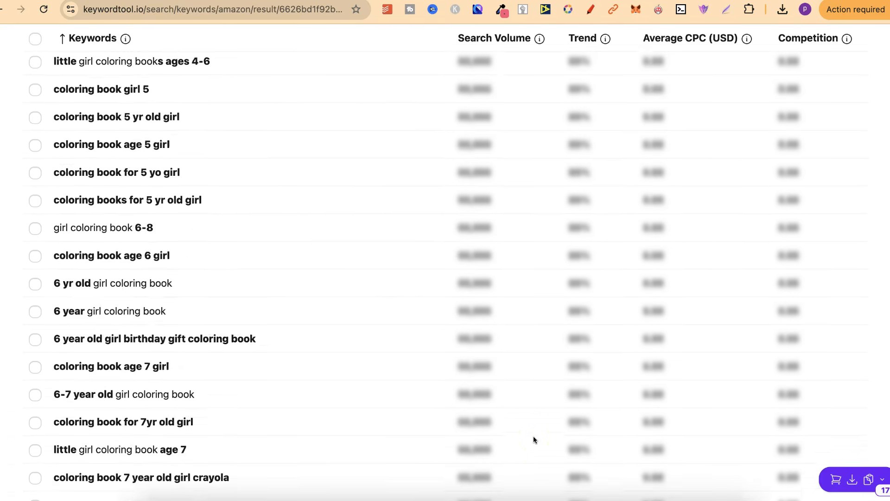
{"action": "scroll", "coordinate": [534, 436], "scroll_direction": "down", "scroll_amount": 10}
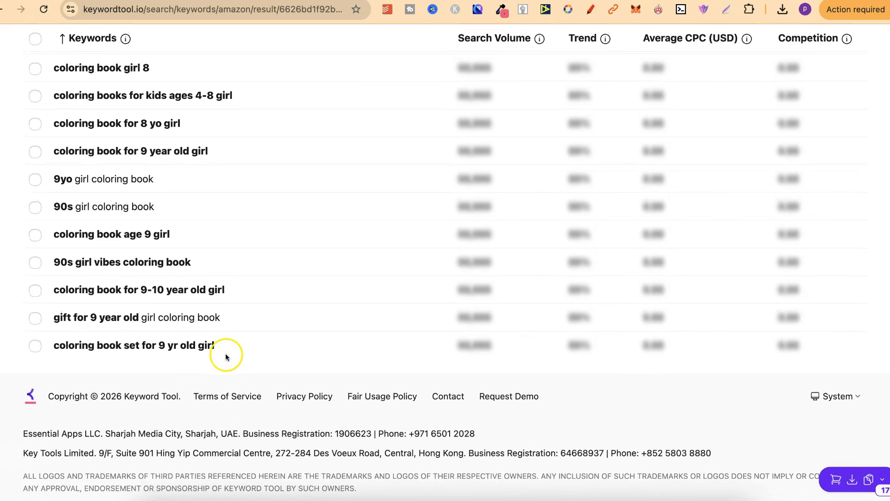
- Copy the complete list of girl coloring book keyword suggestions, from the last entry up to the first
{"action": "left_click_drag", "start_coordinate": [218, 345], "coordinate": [54, 361]}
{"action": "right_click", "coordinate": [81, 353]}
{"action": "left_click", "coordinate": [134, 307]}
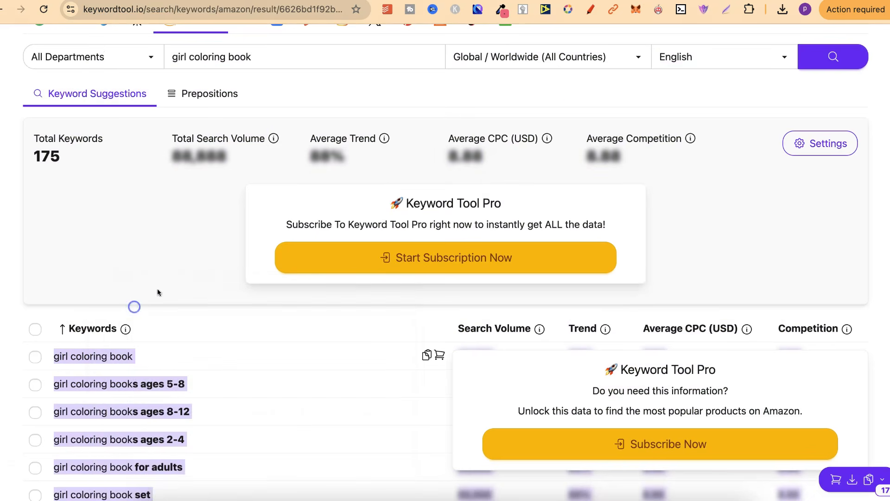
- Switch to the Coloring Book Niche Finder GPT and submit the copied girl coloring book keyword list
{"action": "left_click", "coordinate": [673, 0]}
{"action": "left_click", "coordinate": [362, 487]}
{"action": "key", "text": "super+v"}
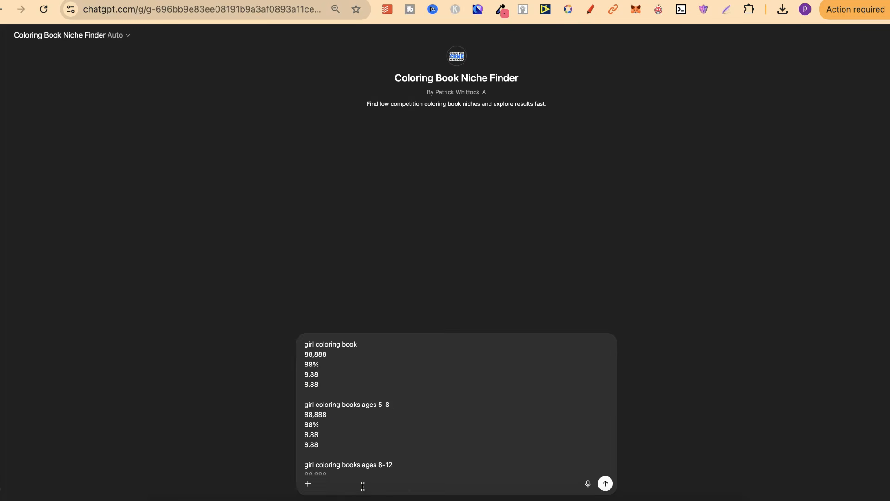
{"action": "key", "text": "Return"}
- Switch to the flower coloring book results in Keyword Tool and load all remaining suggestions
{"action": "left_click", "coordinate": [788, 1]}
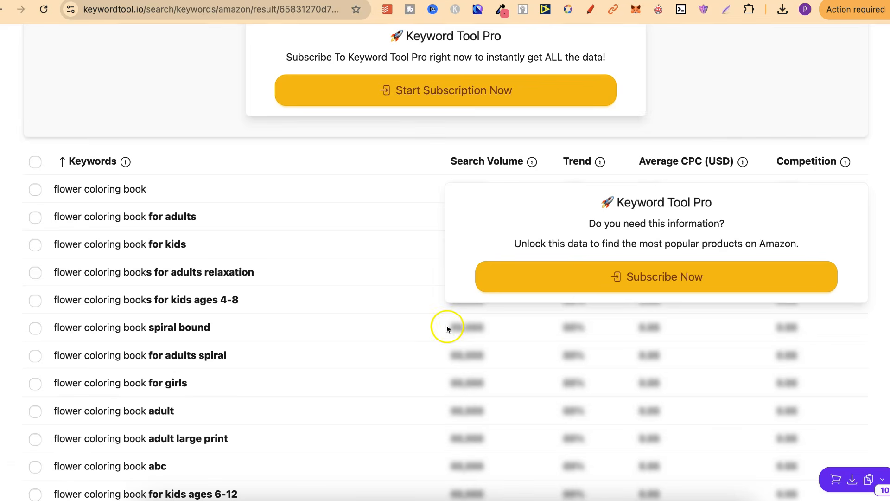
{"action": "scroll", "coordinate": [291, 357], "scroll_direction": "down", "scroll_amount": 15}
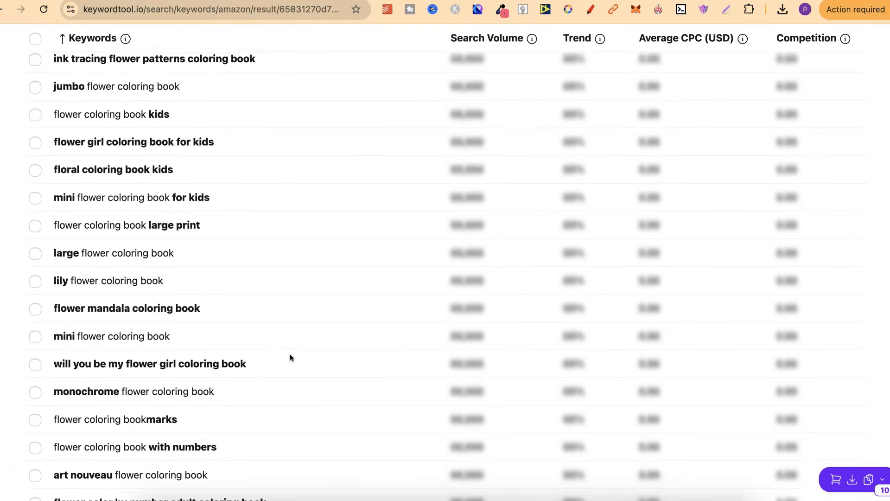
{"action": "scroll", "coordinate": [291, 354], "scroll_direction": "down", "scroll_amount": 20}
{"action": "left_click", "coordinate": [359, 356]}
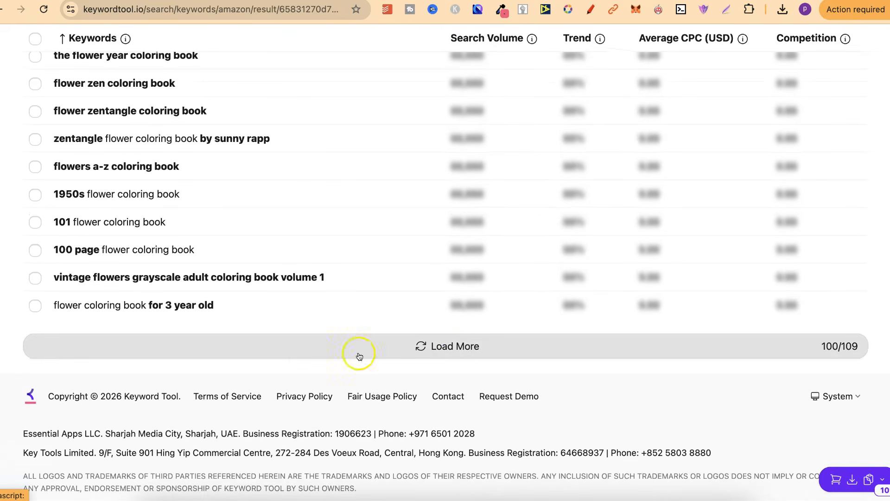
{"action": "scroll", "coordinate": [348, 360], "scroll_direction": "down", "scroll_amount": 5}
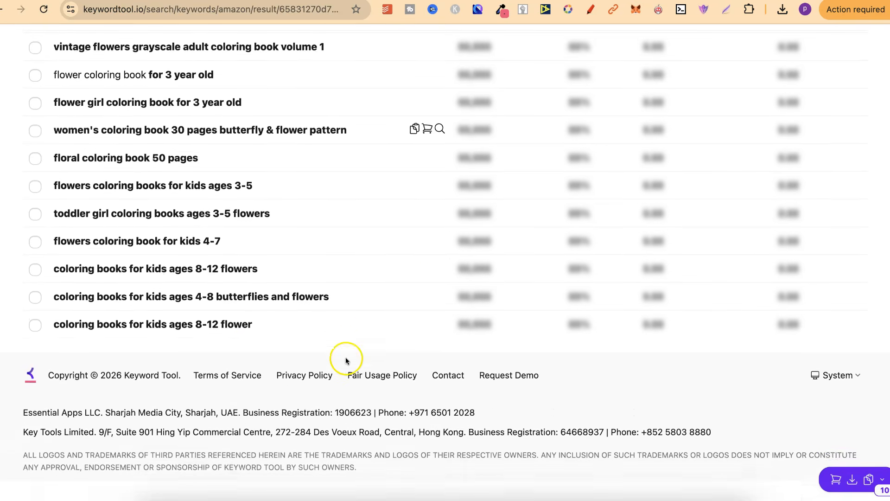
- Copy the complete flower coloring book keyword list into the message box of the Coloring Book Niche Finder chat
{"action": "left_click_drag", "start_coordinate": [254, 347], "coordinate": [59, 421]}
{"action": "right_click", "coordinate": [95, 423]}
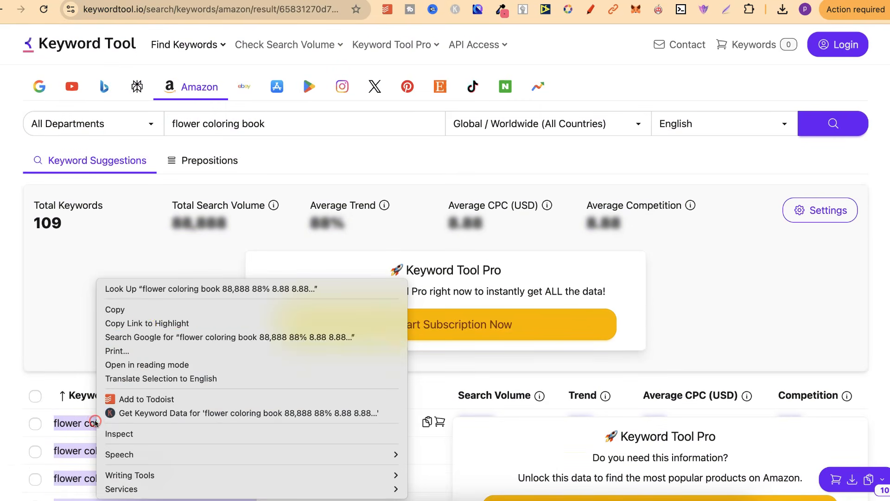
{"action": "left_click", "coordinate": [143, 309]}
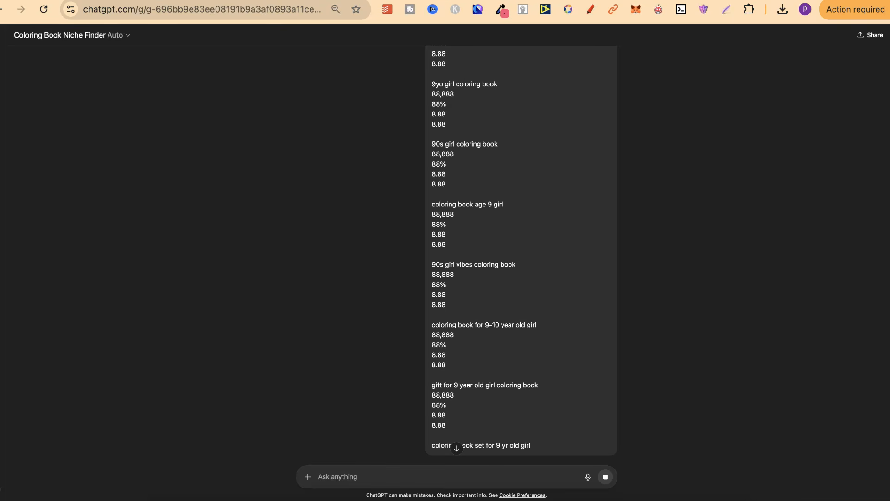
{"action": "left_click", "coordinate": [350, 473]}
{"action": "key", "text": "super+v"}
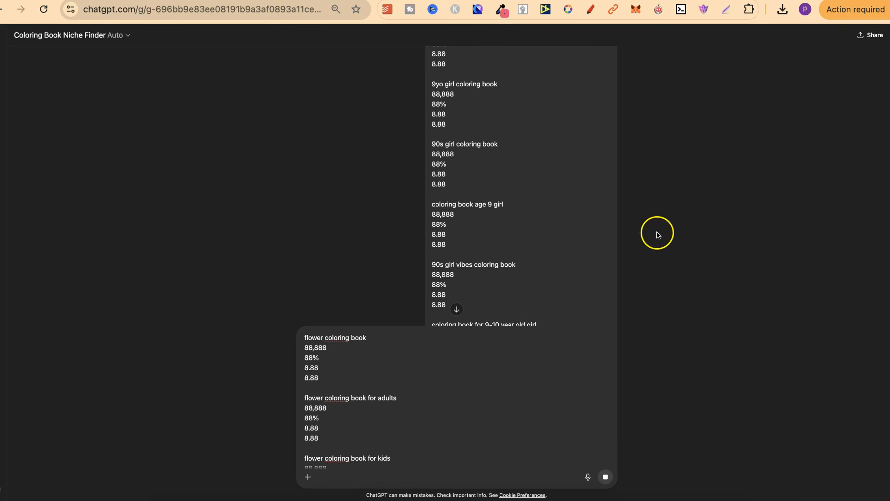
- Check the summary of the girl niche analysis and submit the pasted flower coloring book keyword list
{"action": "scroll", "coordinate": [666, 237], "scroll_direction": "down", "scroll_amount": 10}
{"action": "scroll", "coordinate": [666, 237], "scroll_direction": "down", "scroll_amount": 10}
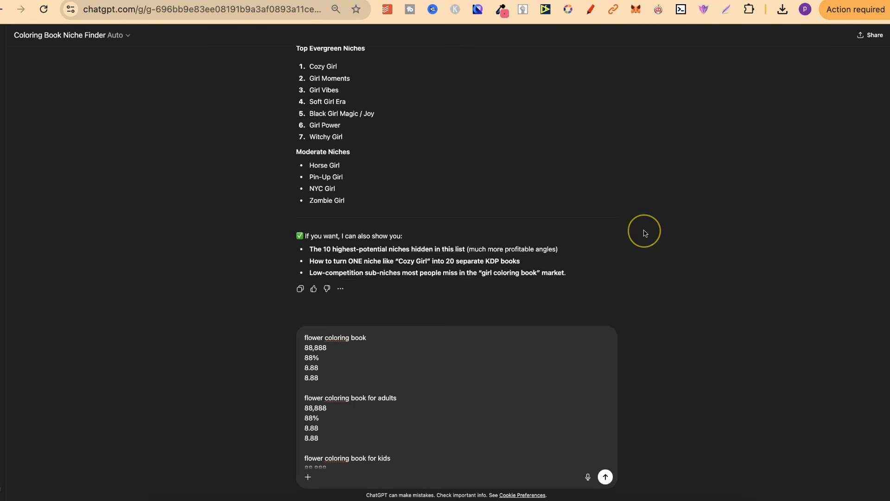
{"action": "scroll", "coordinate": [644, 233], "scroll_direction": "up", "scroll_amount": 4}
{"action": "scroll", "coordinate": [644, 233], "scroll_direction": "up", "scroll_amount": 2}
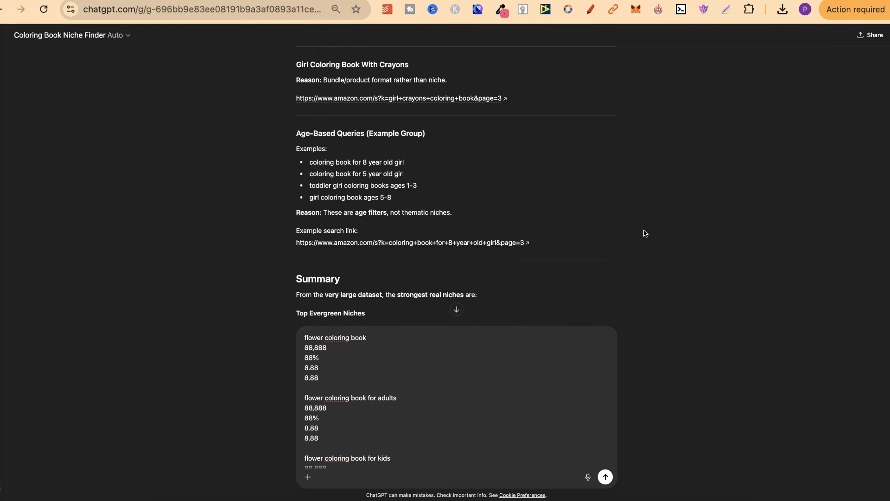
{"action": "scroll", "coordinate": [646, 233], "scroll_direction": "down", "scroll_amount": 6}
{"action": "left_click", "coordinate": [605, 477]}
- Review the valid niches from the girl keyword analysis, starting with Cozy Girl Coloring Book
{"action": "left_click", "coordinate": [682, 244]}
{"action": "scroll", "coordinate": [683, 247], "scroll_direction": "up", "scroll_amount": 20}
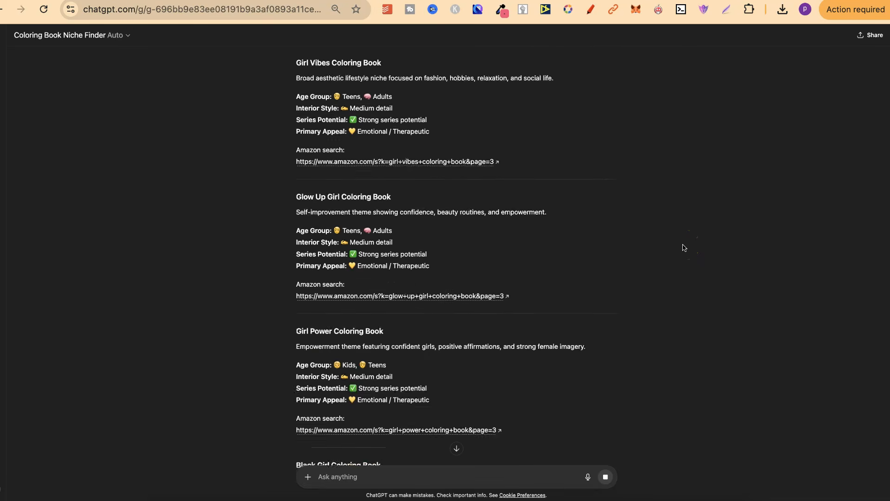
{"action": "scroll", "coordinate": [685, 248], "scroll_direction": "up", "scroll_amount": 17}
{"action": "scroll", "coordinate": [685, 247], "scroll_direction": "down", "scroll_amount": 7}
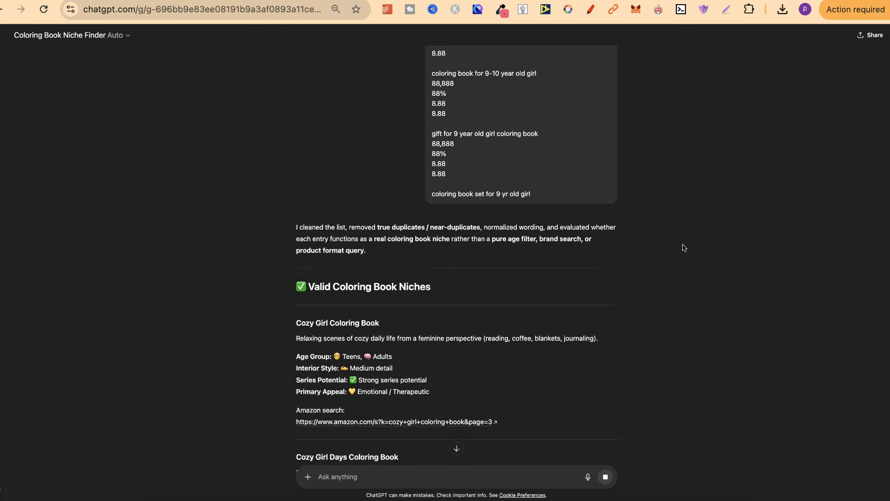
{"action": "scroll", "coordinate": [684, 248], "scroll_direction": "down", "scroll_amount": 4}
{"action": "left_click", "coordinate": [680, 250]}
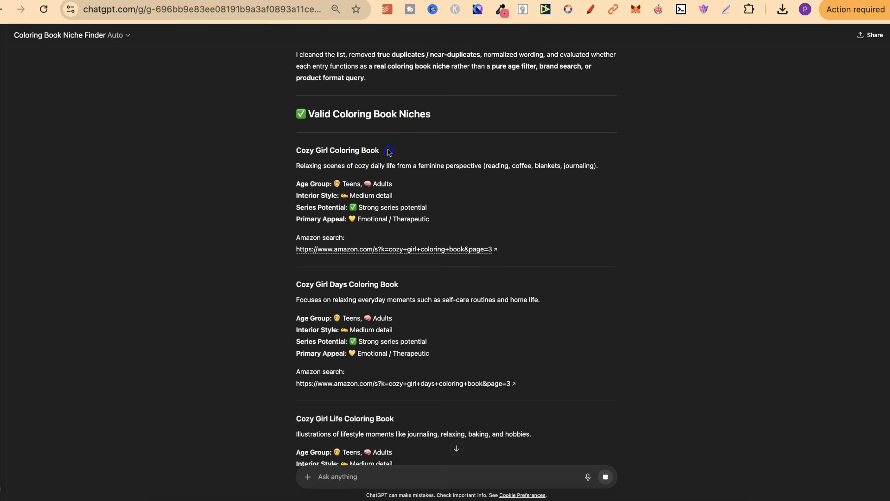
- Examine the Cozy Girl Coloring Book entry's age group, interior style, series potential and primary appeal
{"action": "left_click_drag", "start_coordinate": [389, 150], "coordinate": [268, 152]}
{"action": "left_click_drag", "start_coordinate": [333, 183], "coordinate": [285, 199]}
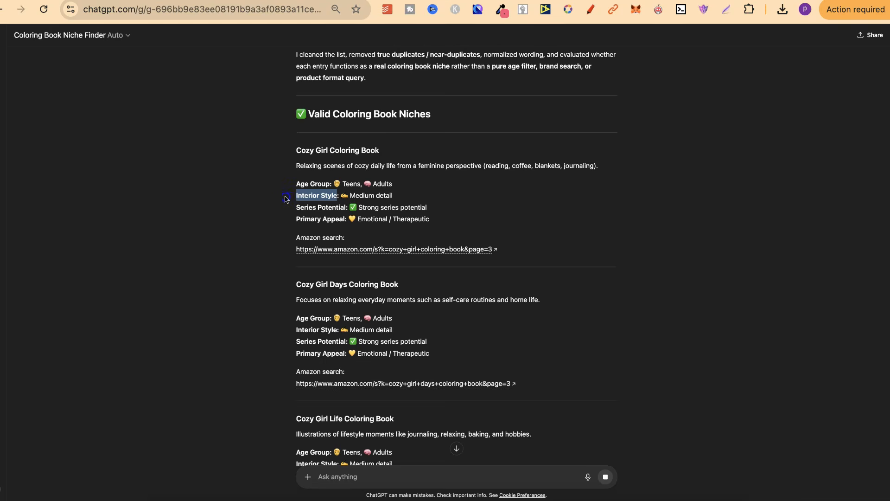
{"action": "left_click", "coordinate": [313, 201]}
{"action": "left_click_drag", "start_coordinate": [349, 207], "coordinate": [315, 208]}
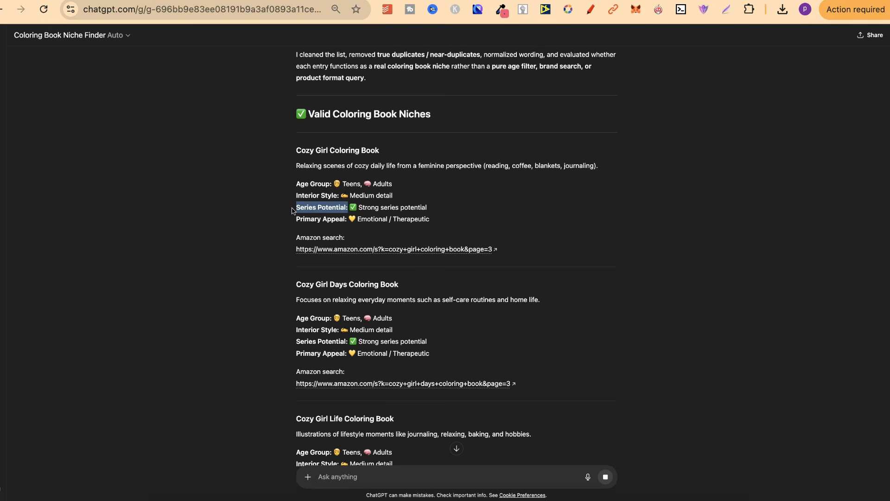
{"action": "left_click", "coordinate": [365, 215]}
{"action": "left_click_drag", "start_coordinate": [433, 207], "coordinate": [366, 205]}
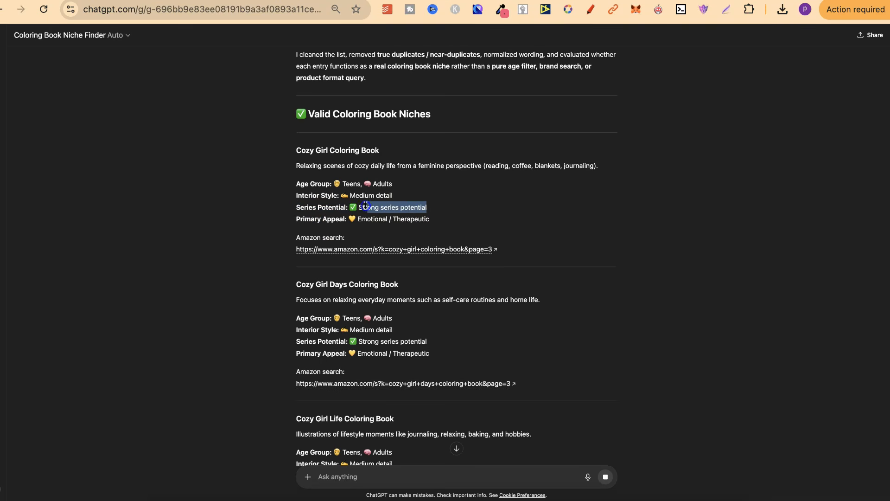
{"action": "left_click_drag", "start_coordinate": [291, 155], "coordinate": [361, 151]}
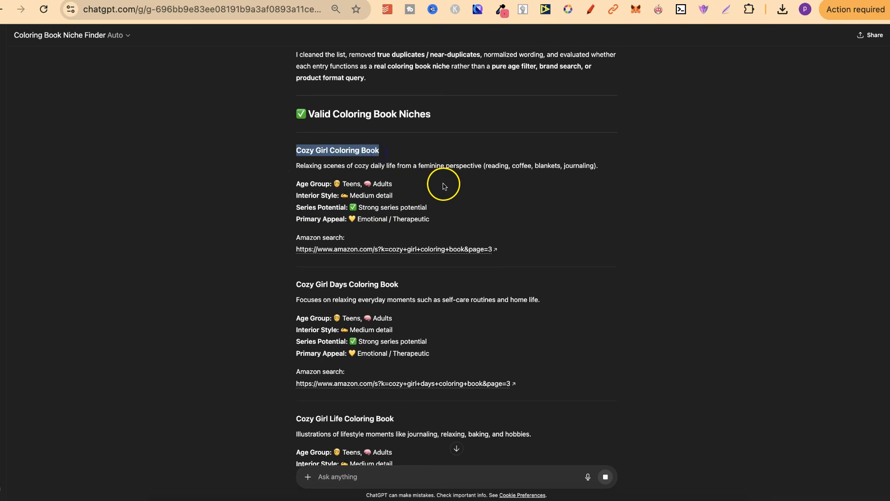
{"action": "left_click", "coordinate": [349, 222]}
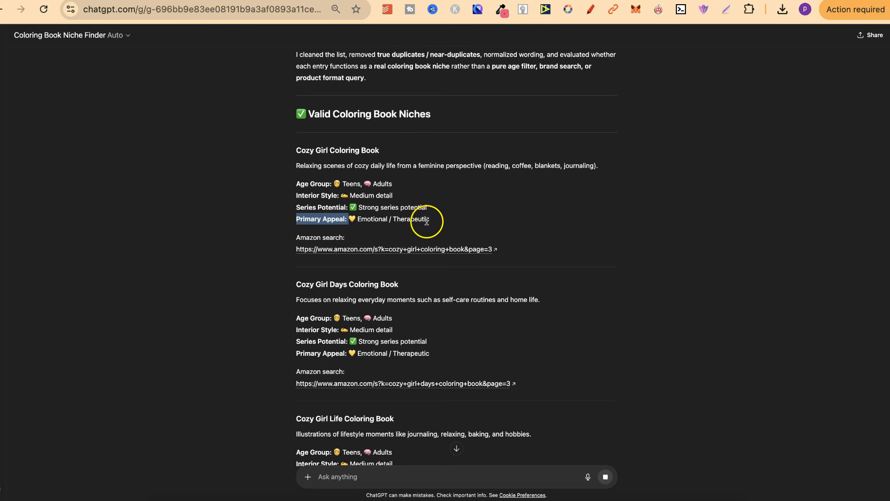
- Open the Amazon search link for Cozy Girl Coloring Book and check the number of results for that phrase
{"action": "left_click", "coordinate": [398, 250]}
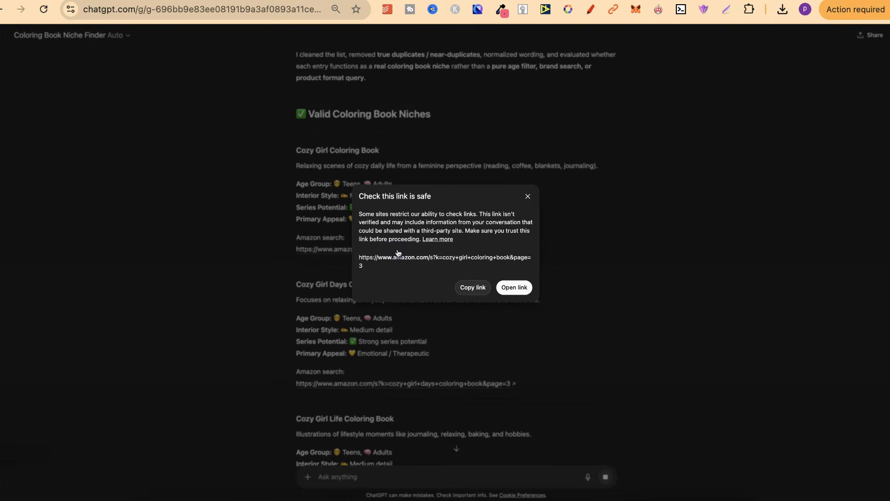
{"action": "left_click", "coordinate": [514, 287]}
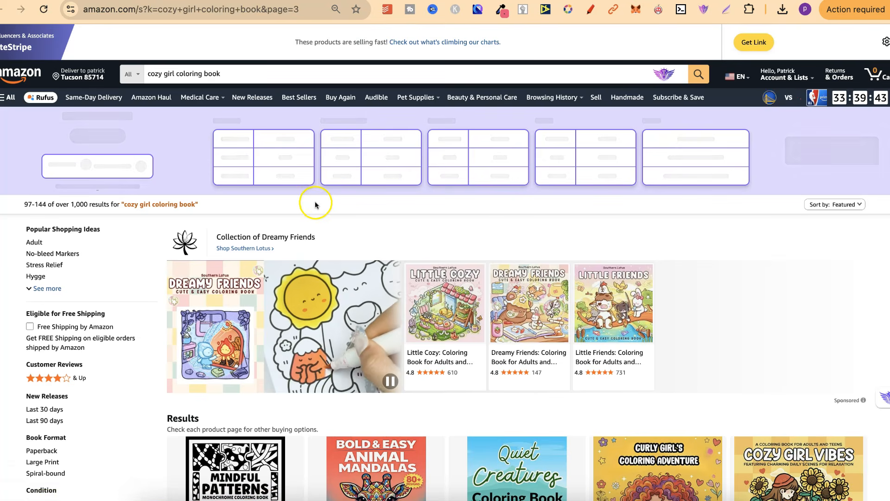
{"action": "left_click_drag", "start_coordinate": [68, 205], "coordinate": [86, 207]}
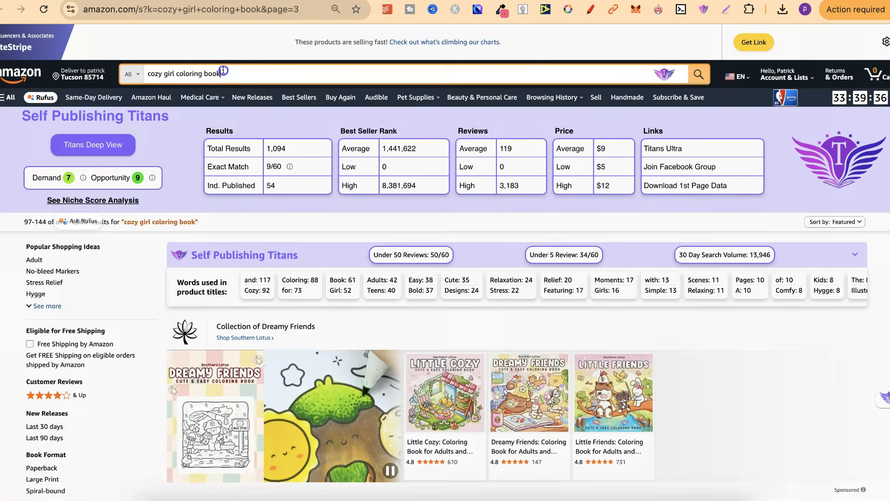
{"action": "left_click", "coordinate": [145, 70]}
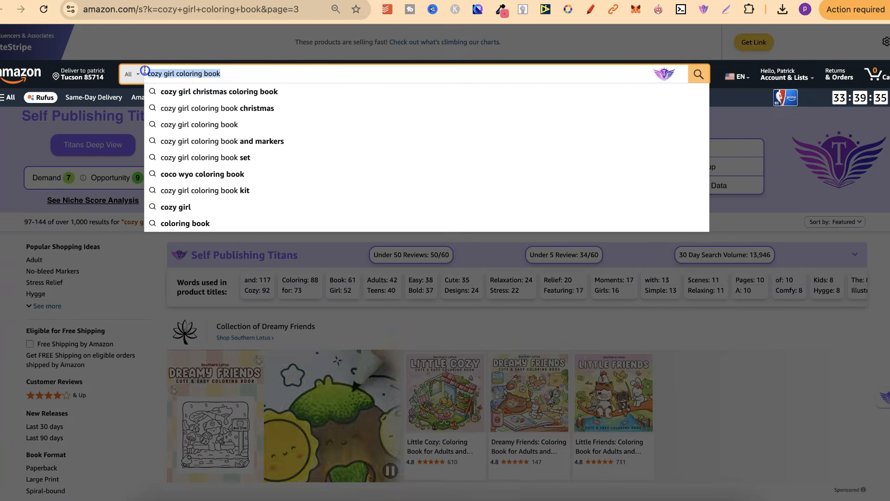
{"action": "left_click", "coordinate": [116, 238]}
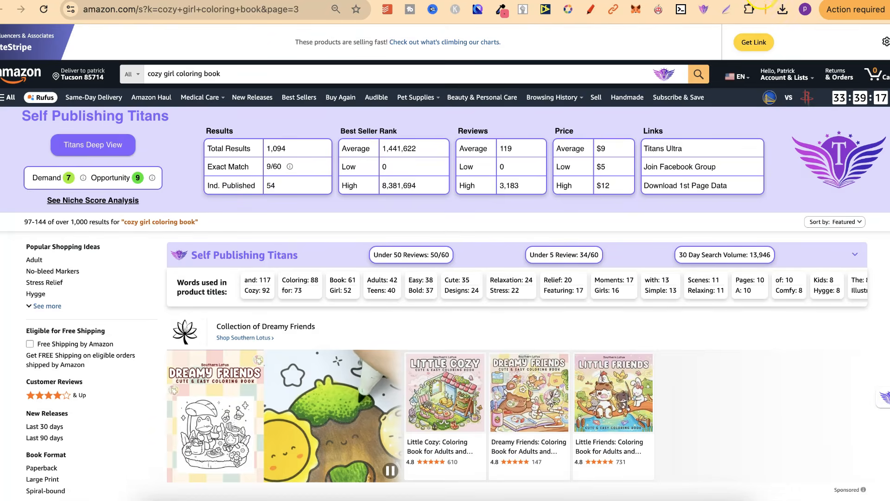
- Return to the niche list in ChatGPT, open the Amazon search for Cozy Girl Days Coloring Book and check its result count
{"action": "left_click", "coordinate": [758, 1]}
{"action": "scroll", "coordinate": [656, 271], "scroll_direction": "down", "scroll_amount": 5}
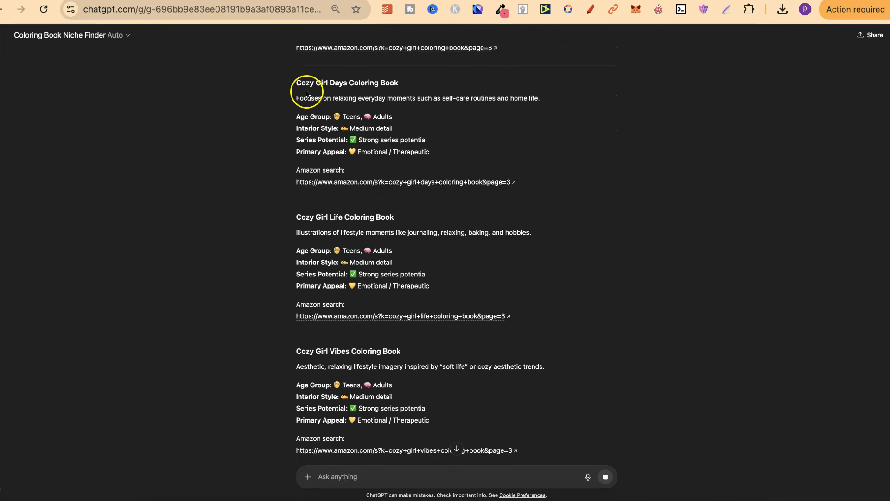
{"action": "left_click_drag", "start_coordinate": [297, 88], "coordinate": [361, 82]}
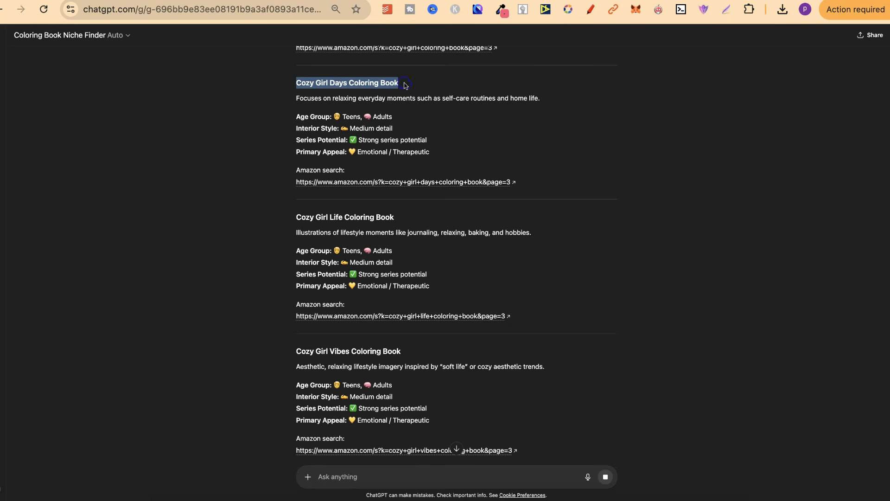
{"action": "left_click", "coordinate": [508, 182]}
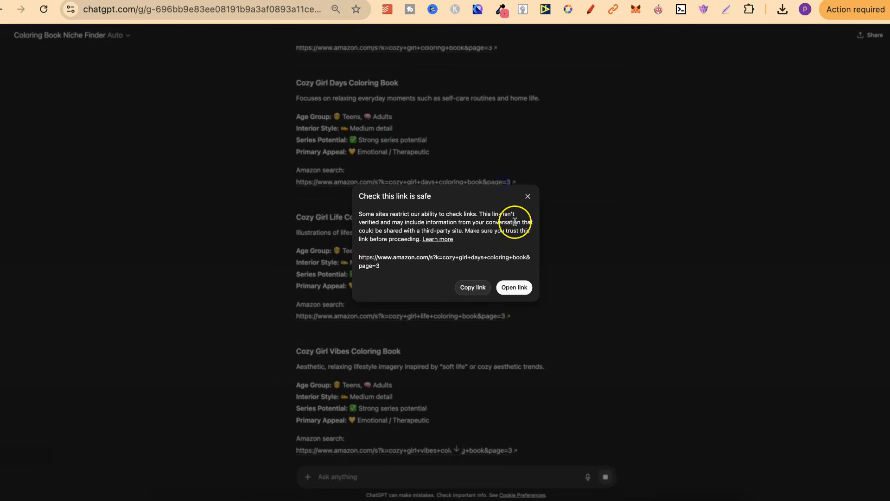
{"action": "left_click", "coordinate": [515, 290]}
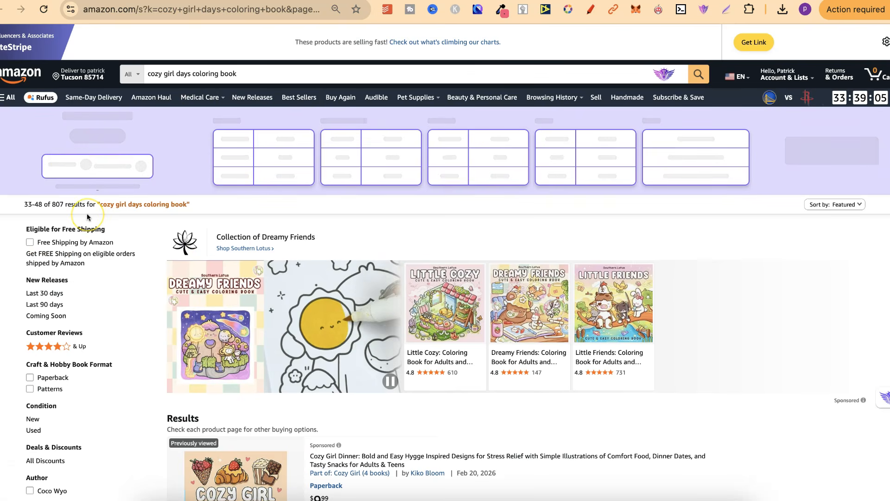
{"action": "left_click_drag", "start_coordinate": [52, 204], "coordinate": [62, 204]}
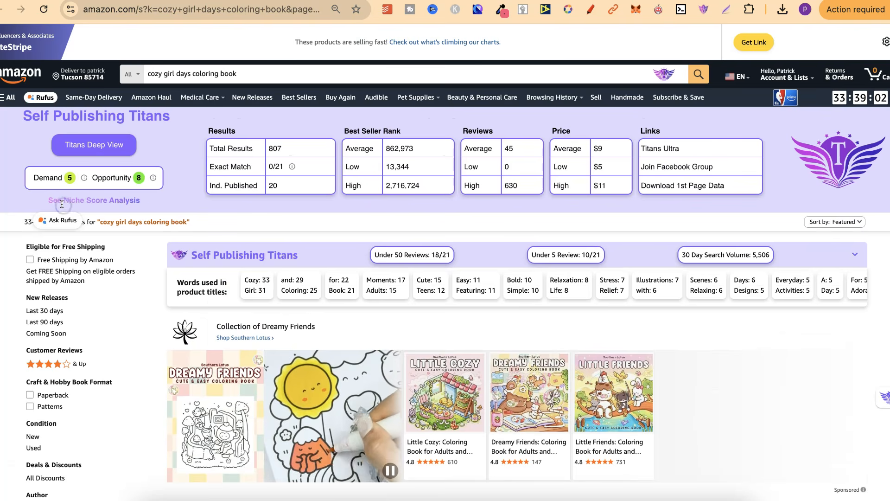
{"action": "left_click", "coordinate": [136, 221]}
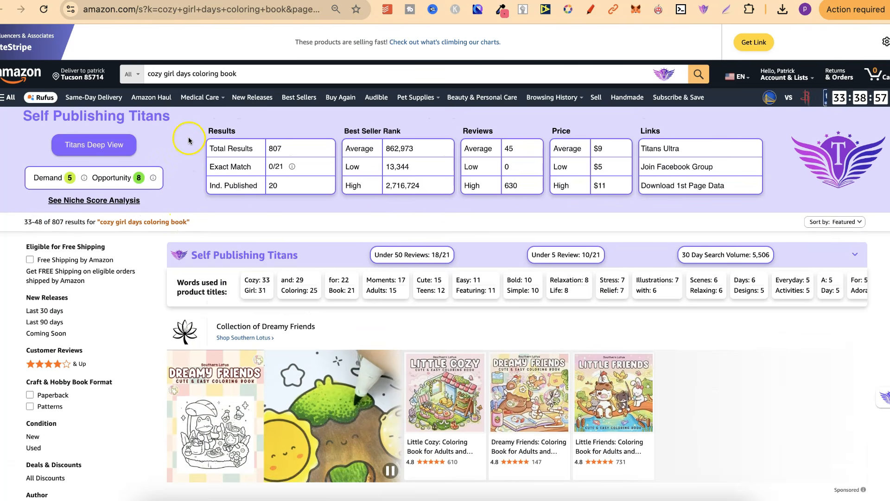
- View the niche score for cozy girl days coloring book, restore the demand and opportunity scores, and skim the listed books
{"action": "left_click", "coordinate": [118, 200]}
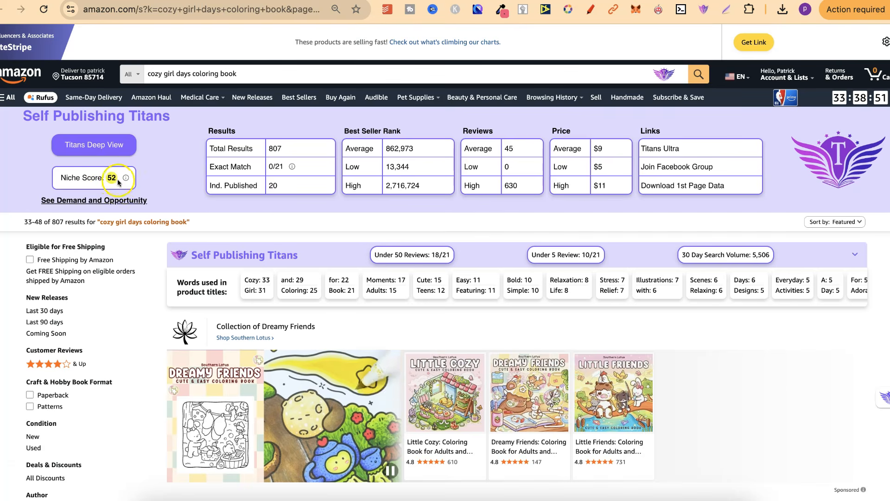
{"action": "left_click", "coordinate": [125, 200]}
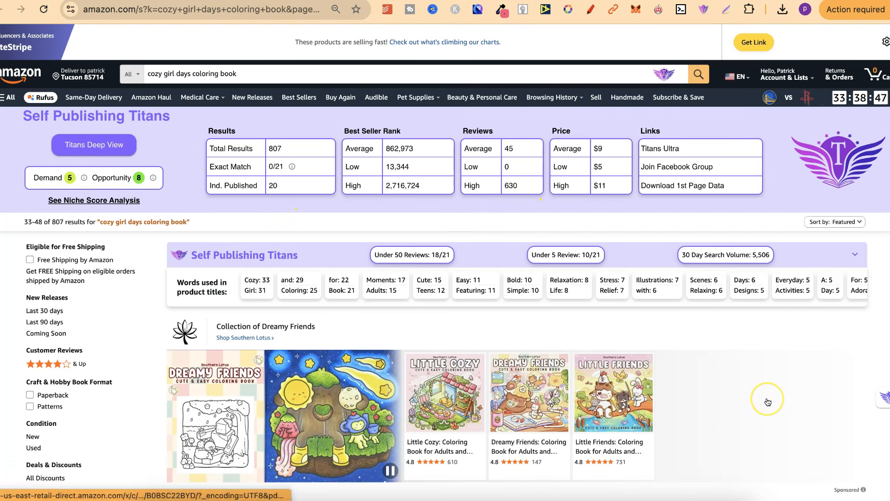
{"action": "scroll", "coordinate": [769, 401], "scroll_direction": "down", "scroll_amount": 20}
{"action": "scroll", "coordinate": [768, 402], "scroll_direction": "down", "scroll_amount": 6}
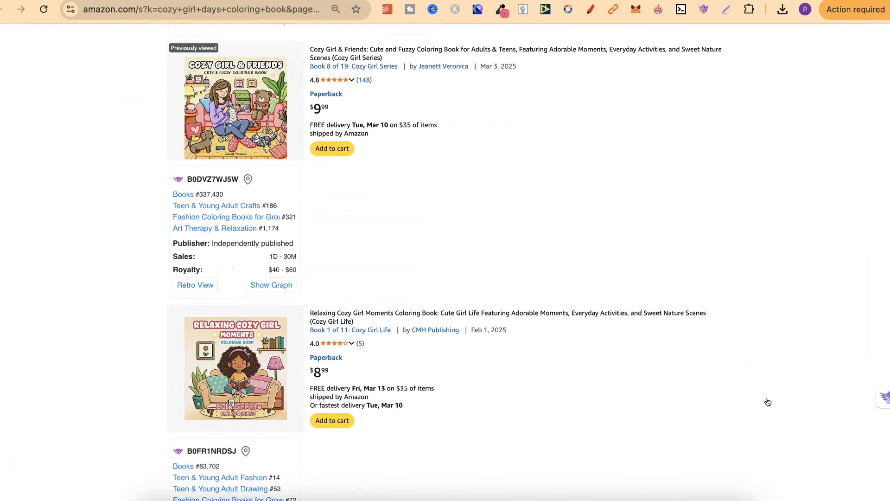
{"action": "scroll", "coordinate": [768, 402], "scroll_direction": "up", "scroll_amount": 20}
{"action": "scroll", "coordinate": [768, 401], "scroll_direction": "up", "scroll_amount": 9}
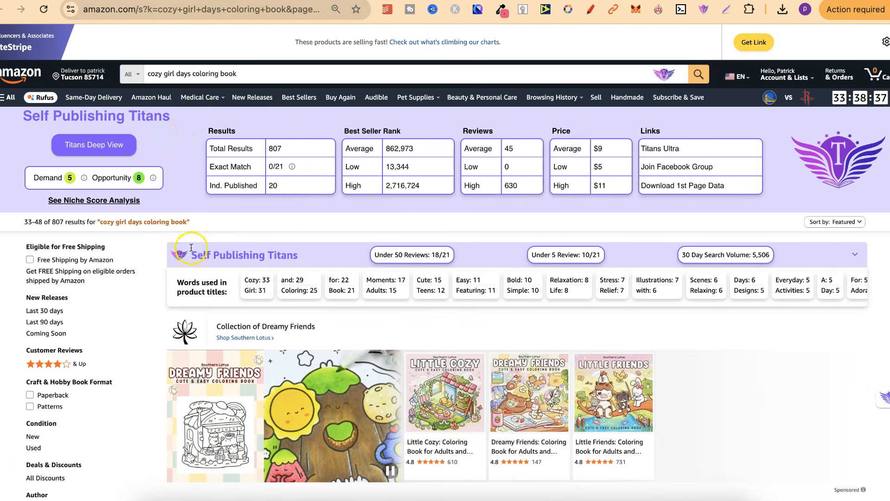
- Compare the phrase cozy girl days coloring book with its exact match figure in the Self Publishing Titans results
{"action": "left_click_drag", "start_coordinate": [148, 75], "coordinate": [154, 75]}
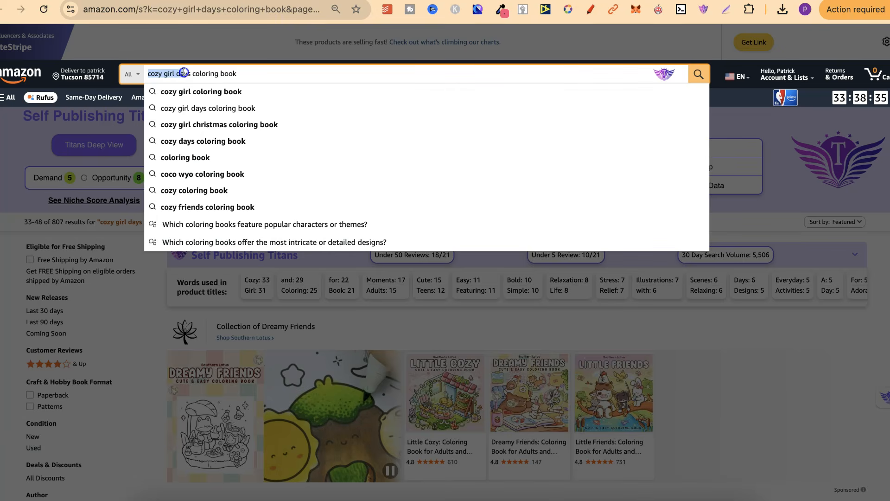
{"action": "left_click", "coordinate": [134, 249]}
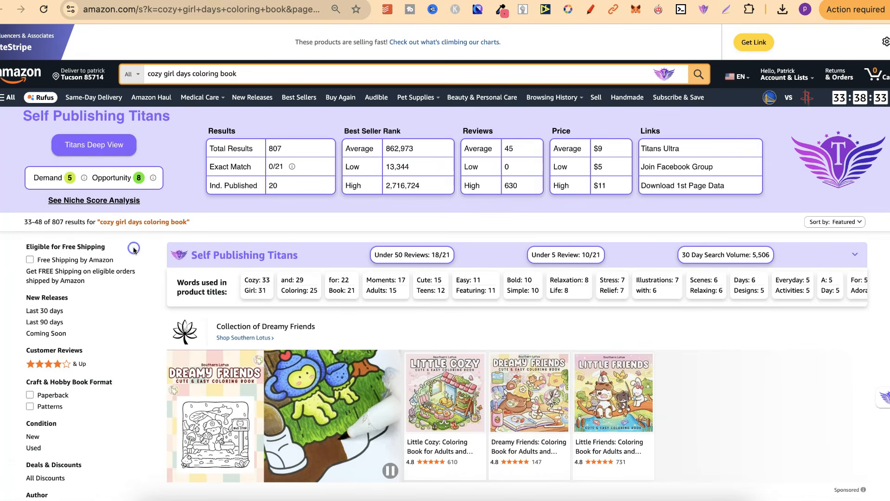
{"action": "left_click", "coordinate": [271, 166]}
{"action": "left_click_drag", "start_coordinate": [271, 166], "coordinate": [284, 165]}
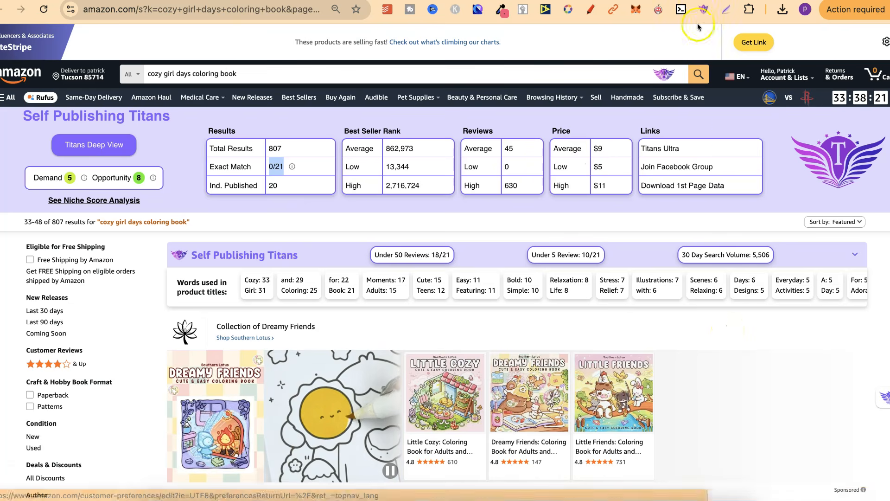
- Go back to the ChatGPT niche list and look through the entries from Cozy Girl Life to Cozy Girl Summer Vibes
{"action": "left_click", "coordinate": [691, 1]}
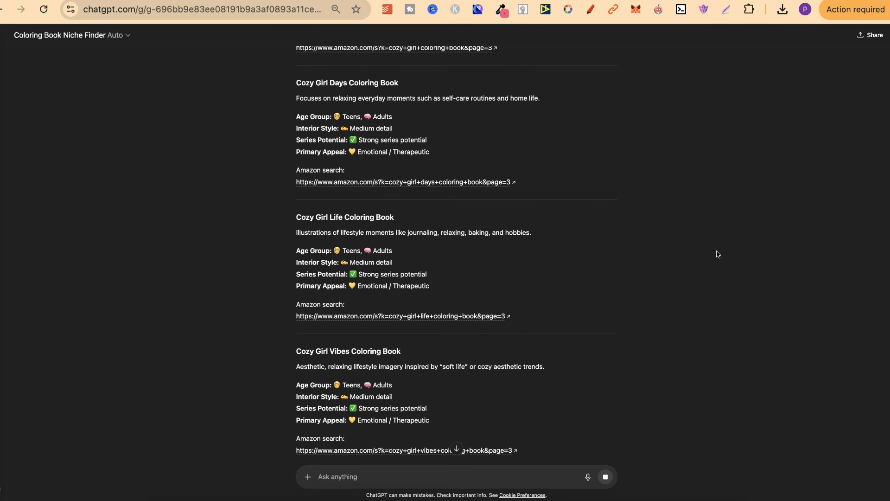
{"action": "scroll", "coordinate": [643, 315], "scroll_direction": "down", "scroll_amount": 5}
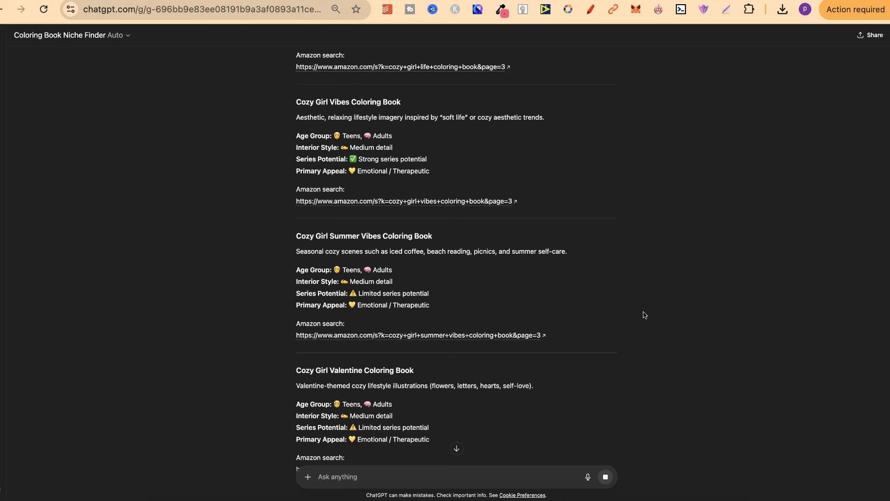
{"action": "scroll", "coordinate": [649, 326], "scroll_direction": "up", "scroll_amount": 5}
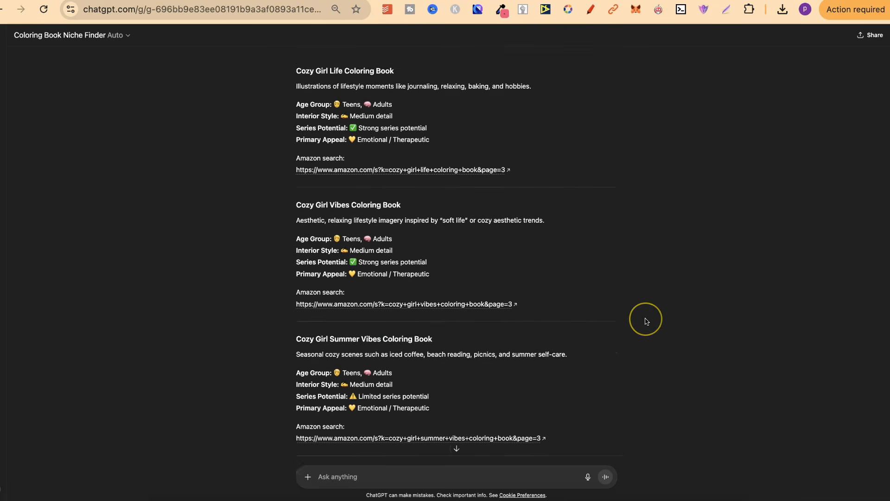
{"action": "scroll", "coordinate": [647, 321], "scroll_direction": "down", "scroll_amount": 1}
{"action": "left_click", "coordinate": [334, 101]}
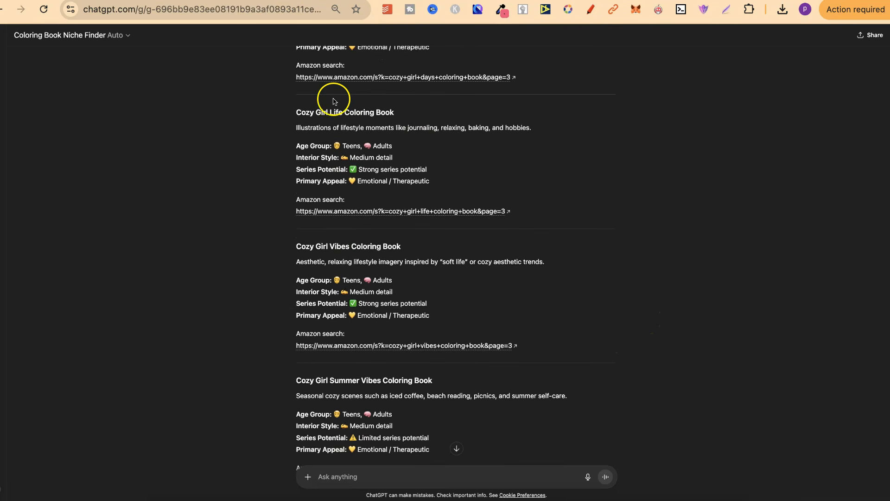
{"action": "scroll", "coordinate": [496, 207], "scroll_direction": "down", "scroll_amount": 2}
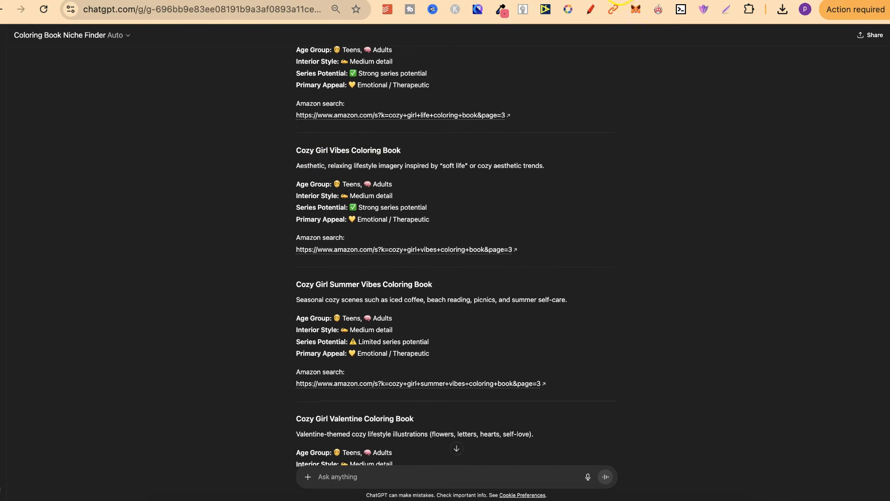
{"action": "scroll", "coordinate": [319, 188], "scroll_direction": "down", "scroll_amount": 3}
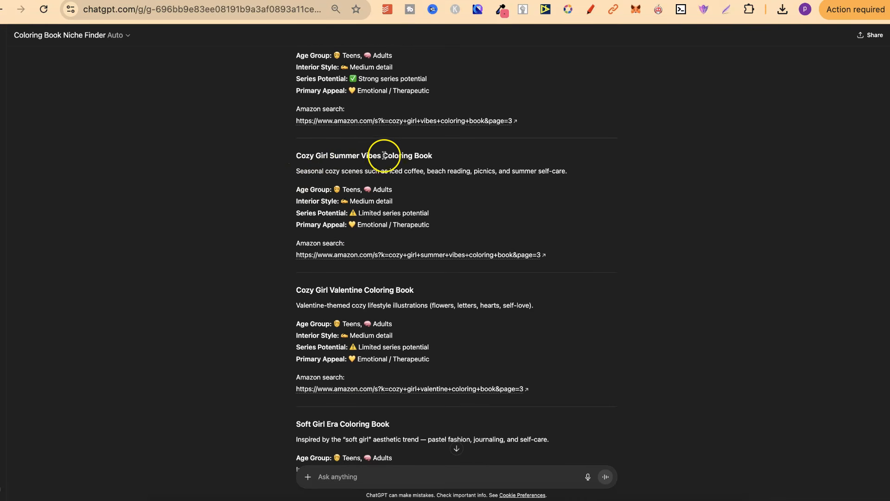
- Open the Amazon search for Cozy Girl Summer Vibes Coloring Book and check its result count and niche score
{"action": "left_click", "coordinate": [447, 254]}
{"action": "left_click", "coordinate": [513, 288]}
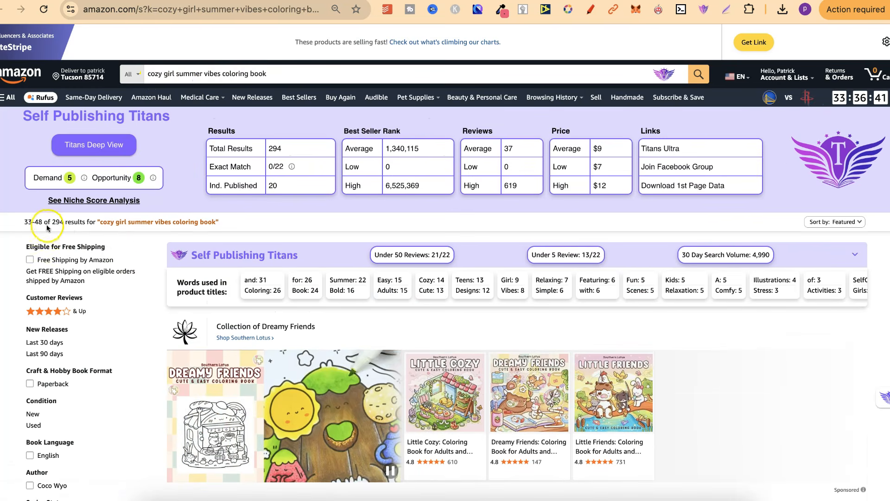
{"action": "left_click_drag", "start_coordinate": [62, 219], "coordinate": [66, 221]}
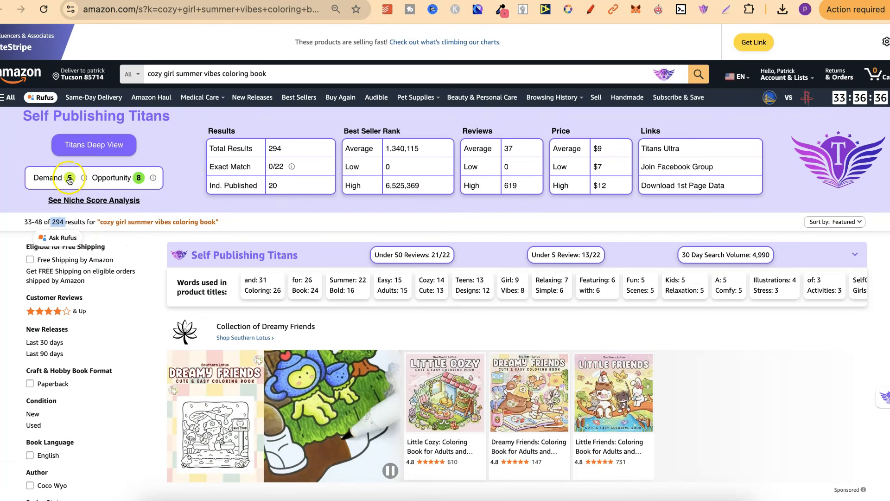
{"action": "left_click", "coordinate": [128, 197]}
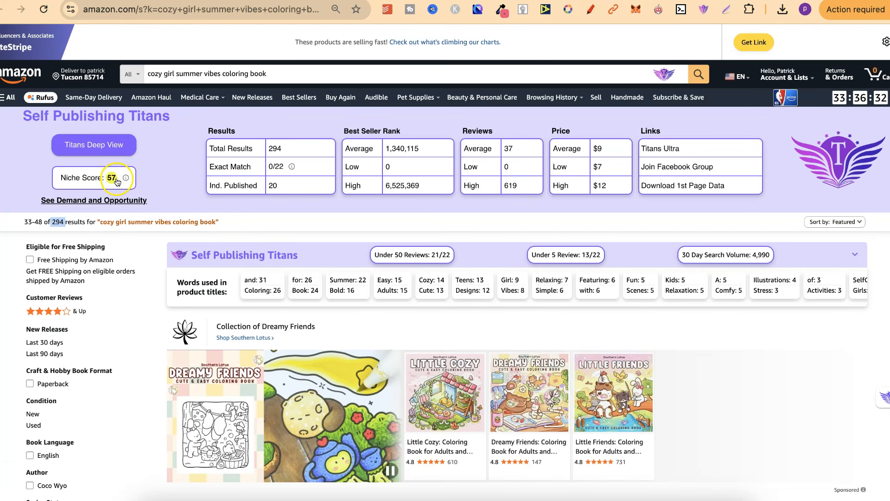
- Recheck the summer vibes niche score on Amazon and return to the niche list in ChatGPT
{"action": "left_click", "coordinate": [634, 1]}
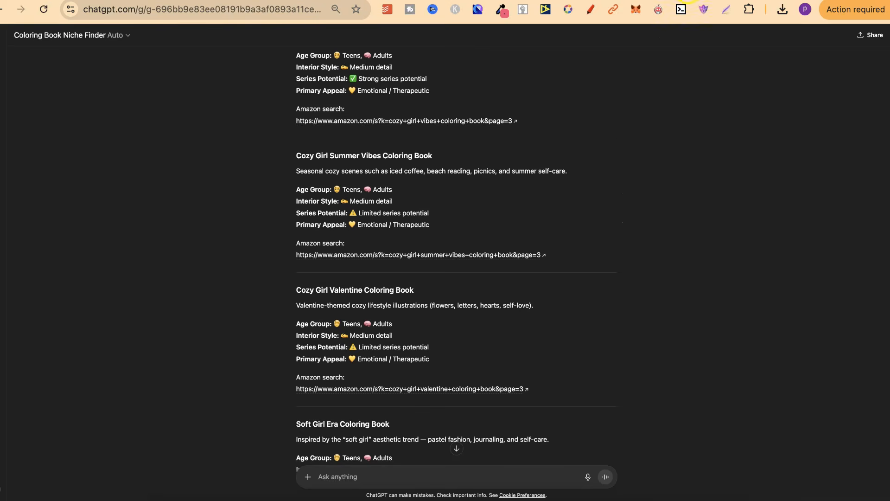
{"action": "left_click", "coordinate": [689, 1]}
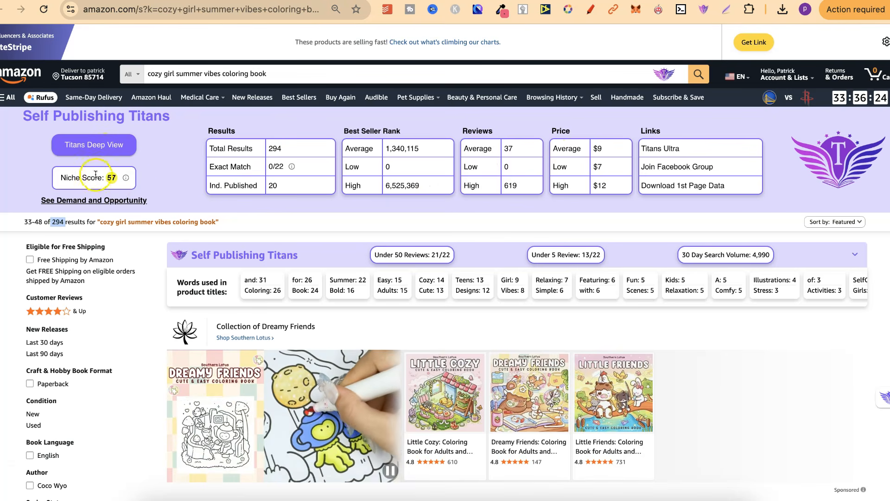
{"action": "left_click", "coordinate": [634, 0]}
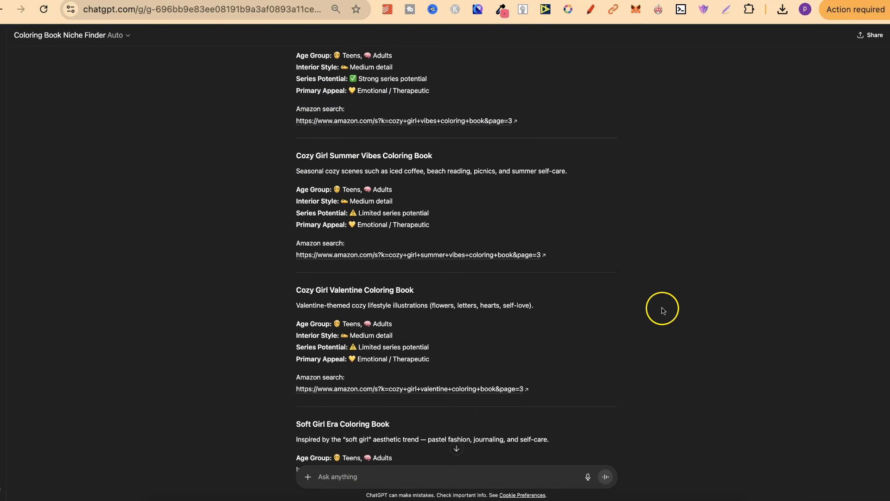
- Find Soft Girl Era Coloring Book in the niche list, open its Amazon search and check its niche score
{"action": "scroll", "coordinate": [663, 309], "scroll_direction": "down", "scroll_amount": 3}
{"action": "scroll", "coordinate": [587, 301], "scroll_direction": "down", "scroll_amount": 5}
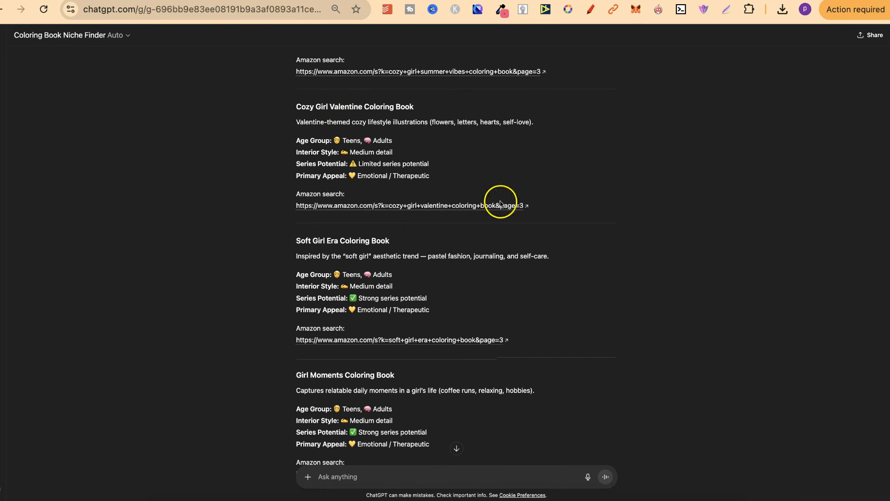
{"action": "scroll", "coordinate": [650, 277], "scroll_direction": "up", "scroll_amount": 1}
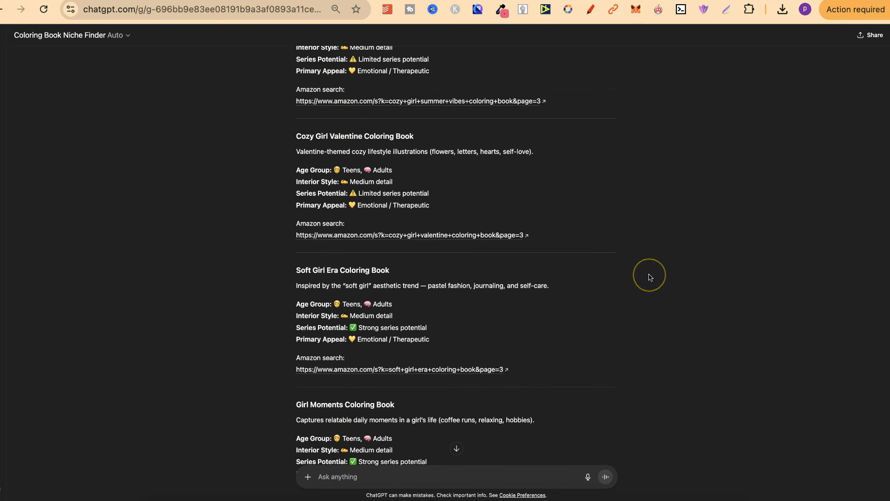
{"action": "scroll", "coordinate": [649, 277], "scroll_direction": "down", "scroll_amount": 4}
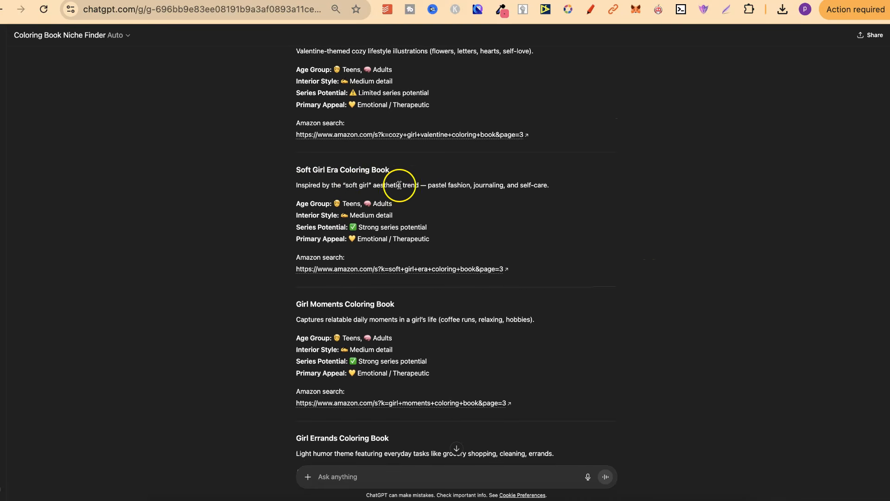
{"action": "left_click", "coordinate": [494, 269]}
{"action": "left_click", "coordinate": [514, 286]}
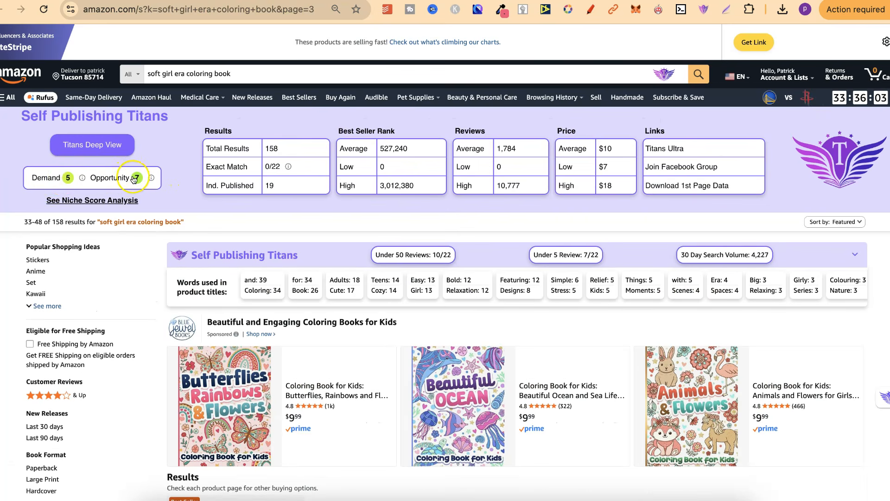
{"action": "left_click", "coordinate": [110, 200]}
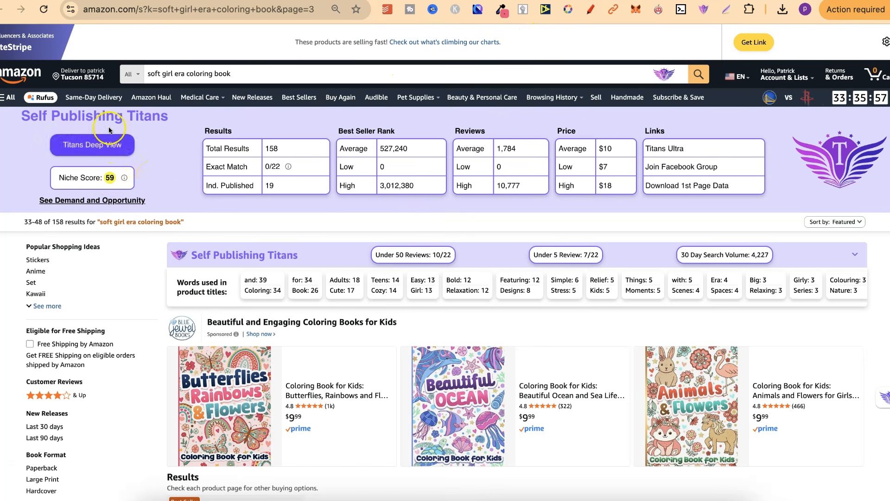
- Return to the ChatGPT niche list, open the Amazon search for Girl Errands Coloring Book and check its result count and niche score
{"action": "left_click", "coordinate": [557, 0]}
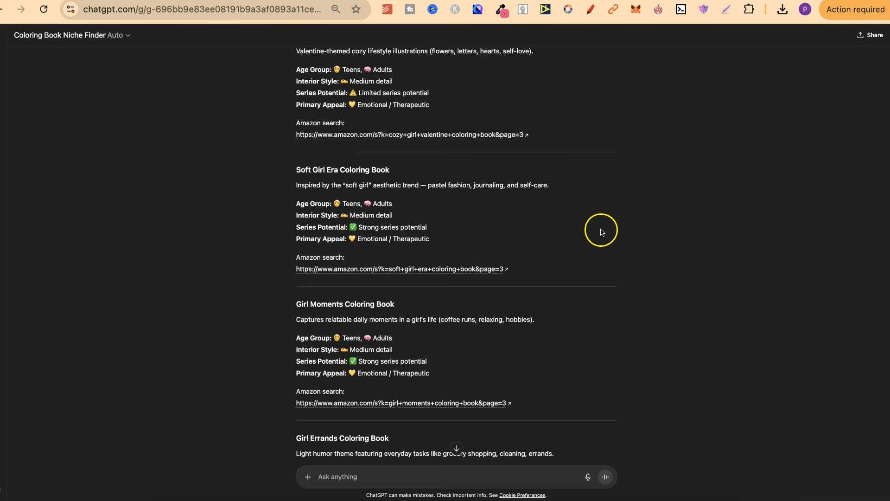
{"action": "scroll", "coordinate": [602, 232], "scroll_direction": "down", "scroll_amount": 5}
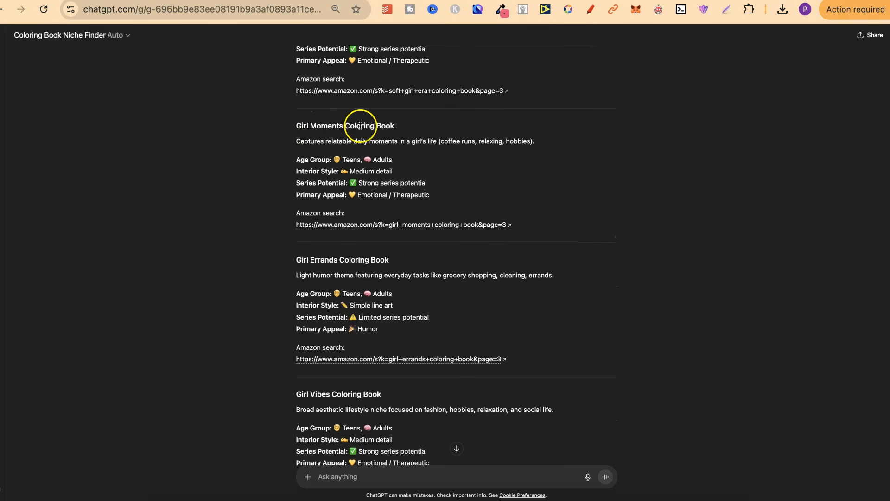
{"action": "scroll", "coordinate": [630, 209], "scroll_direction": "down", "scroll_amount": 4}
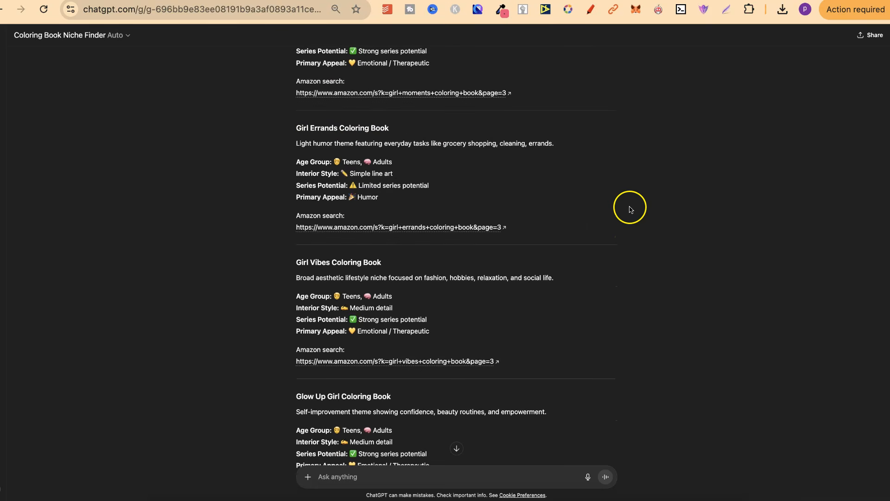
{"action": "left_click", "coordinate": [452, 226]}
{"action": "left_click", "coordinate": [513, 288]}
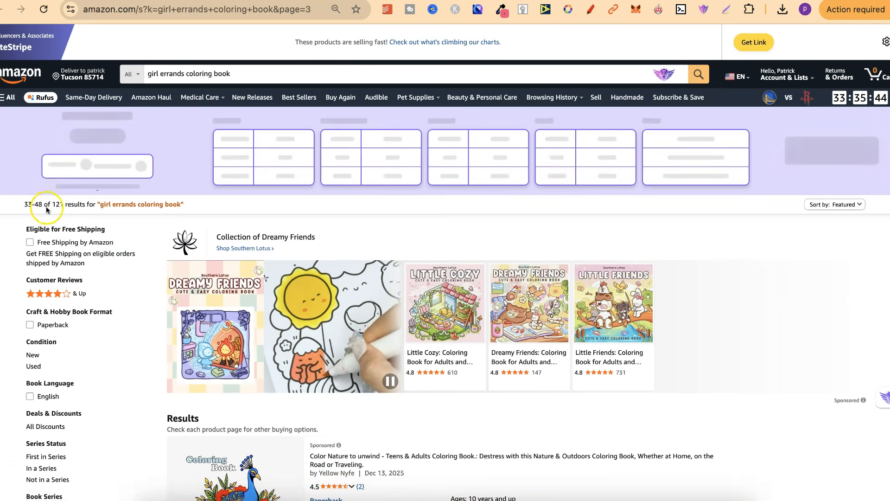
{"action": "left_click_drag", "start_coordinate": [52, 204], "coordinate": [63, 205]}
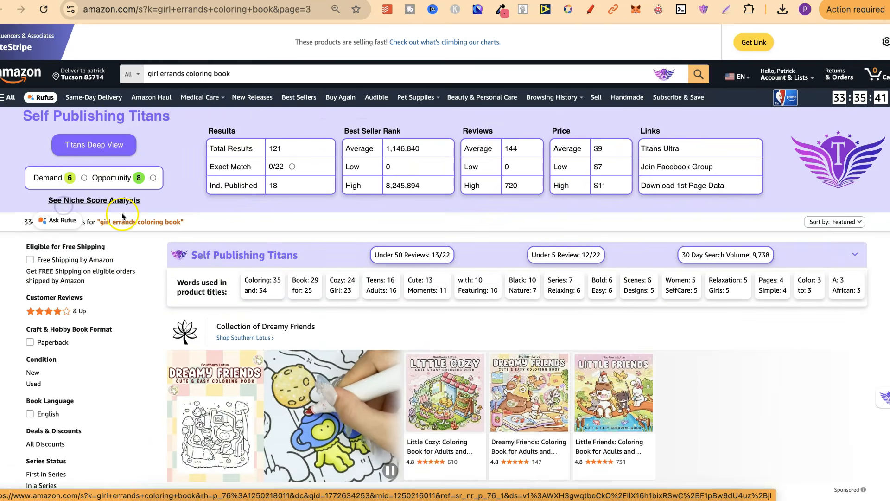
{"action": "left_click", "coordinate": [99, 201]}
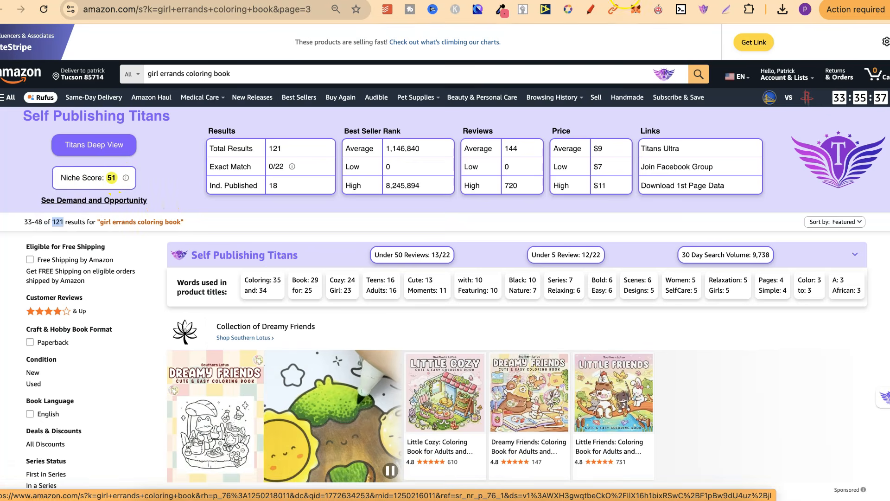
- Go back to the ChatGPT niche list, open the Amazon search for Girl Vibes Coloring Book and check its niche score
{"action": "left_click", "coordinate": [625, 0]}
{"action": "scroll", "coordinate": [622, 228], "scroll_direction": "down", "scroll_amount": 4}
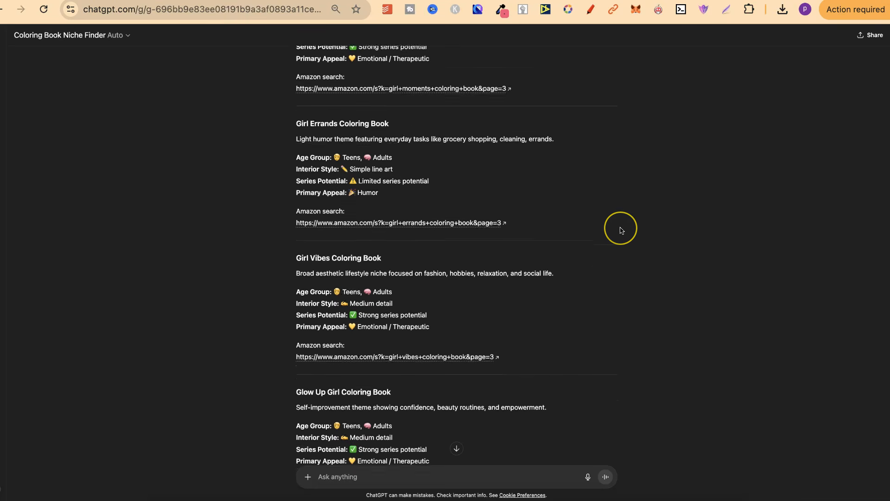
{"action": "left_click", "coordinate": [428, 196]}
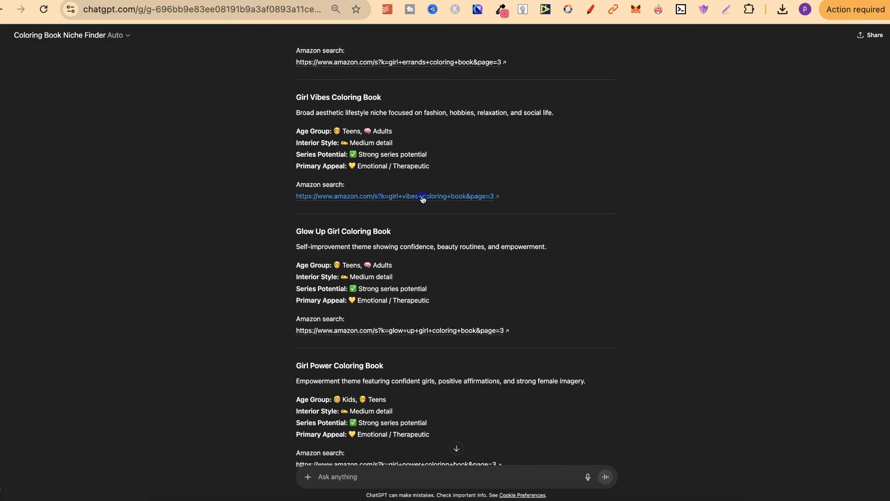
{"action": "left_click", "coordinate": [513, 287]}
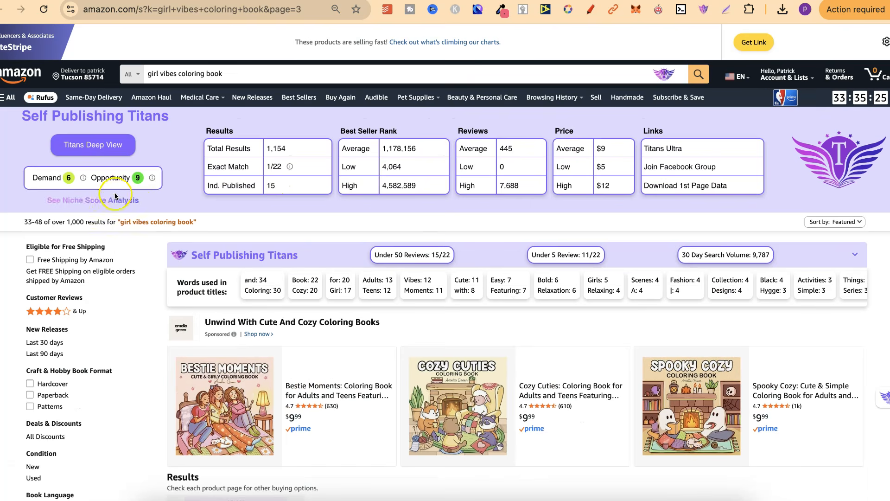
{"action": "left_click", "coordinate": [111, 201]}
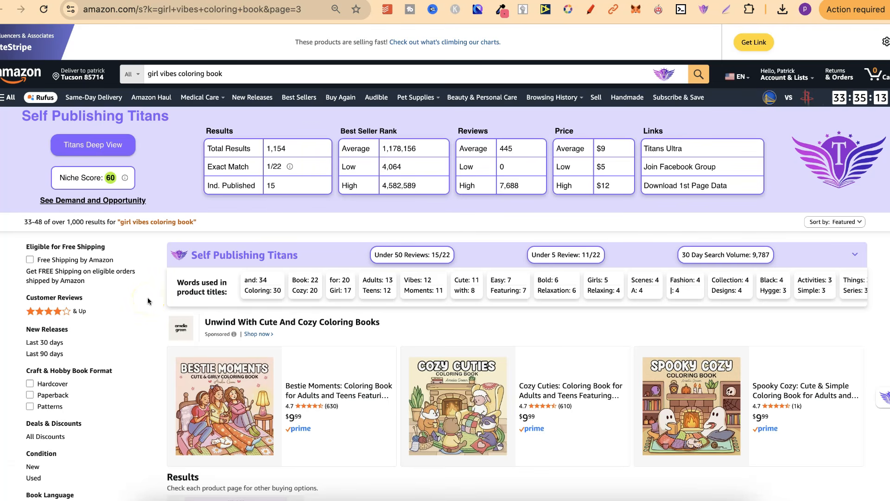
- Rerun the Amazon search for girl vibes coloring book from the first results page and compare the phrase with its exact match figure
{"action": "left_click", "coordinate": [166, 81]}
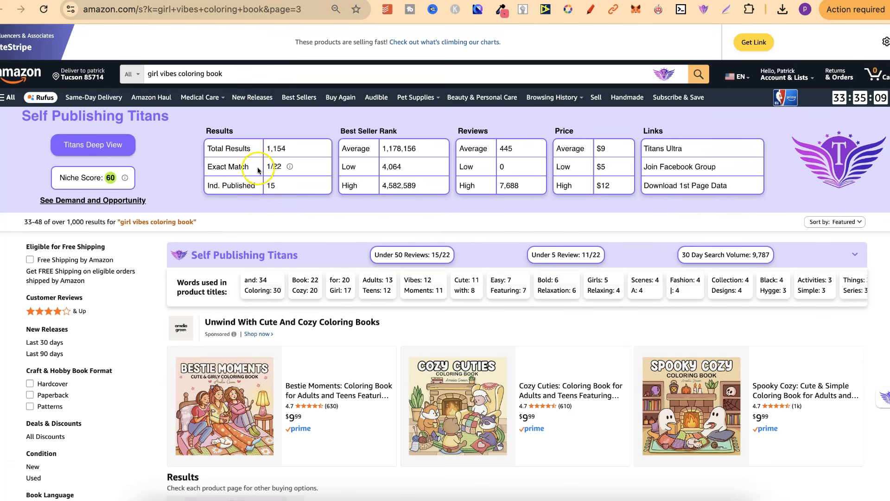
{"action": "left_click", "coordinate": [700, 74]}
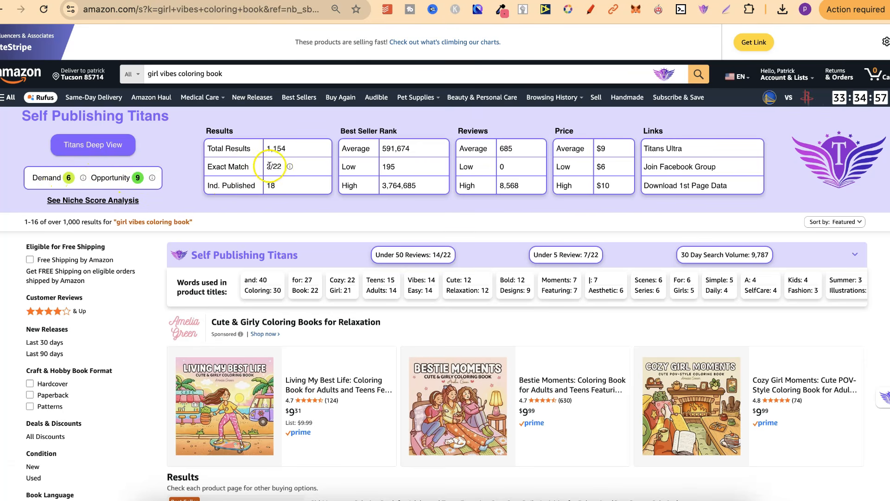
{"action": "left_click_drag", "start_coordinate": [269, 166], "coordinate": [278, 170]}
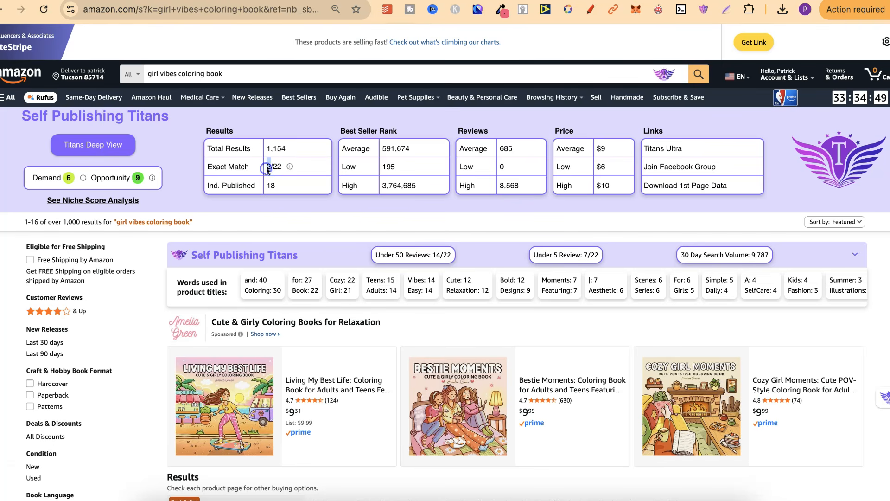
{"action": "double_click", "coordinate": [173, 73]}
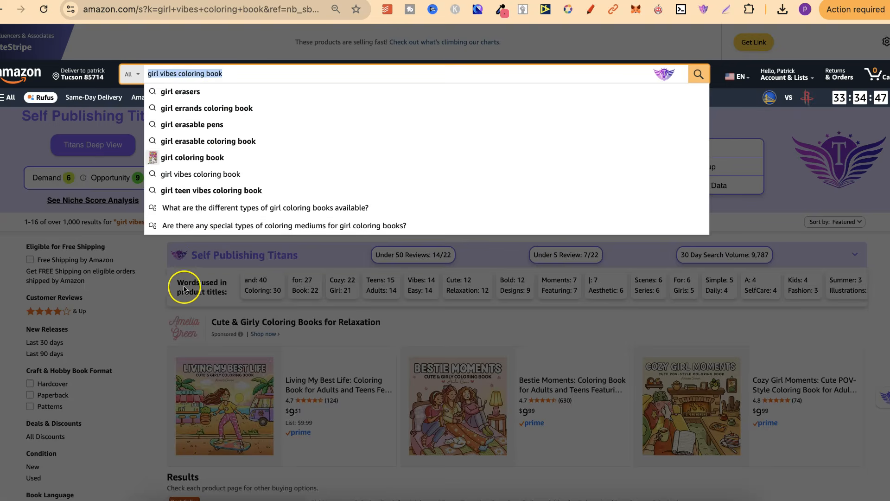
{"action": "left_click", "coordinate": [148, 277]}
{"action": "left_click", "coordinate": [247, 77]}
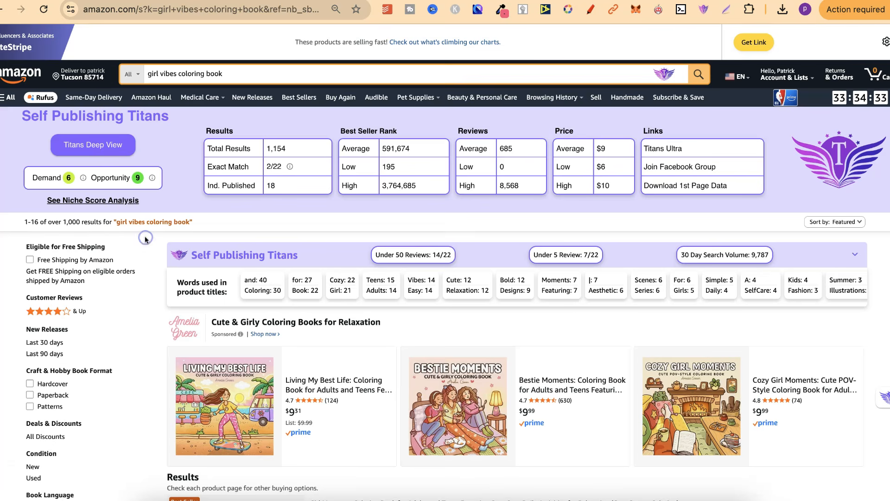
{"action": "left_click", "coordinate": [144, 236]}
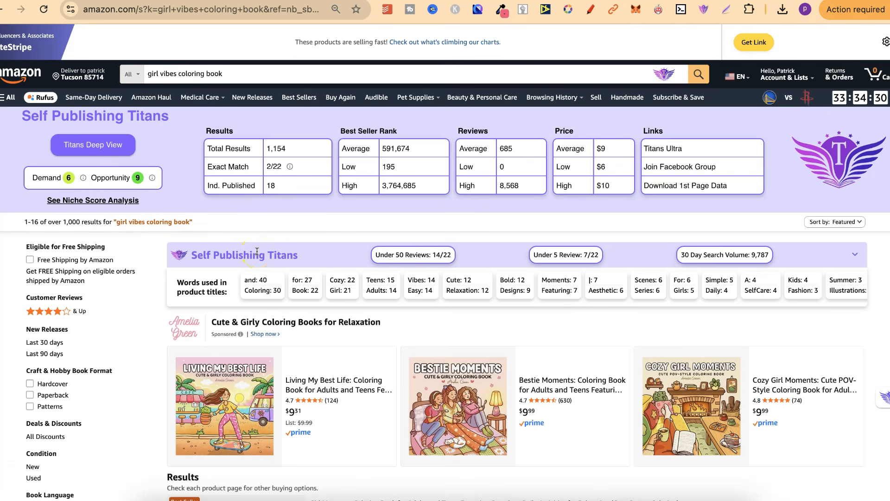
- Return to ChatGPT and look past the remaining girl niches and their summary to the flower coloring book niches
{"action": "left_click", "coordinate": [623, 0]}
{"action": "scroll", "coordinate": [588, 246], "scroll_direction": "down", "scroll_amount": 10}
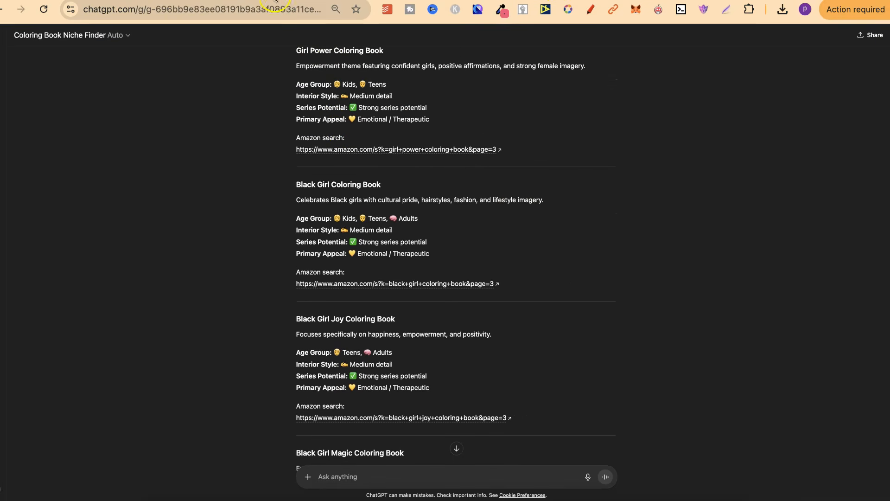
{"action": "scroll", "coordinate": [514, 267], "scroll_direction": "down", "scroll_amount": 3}
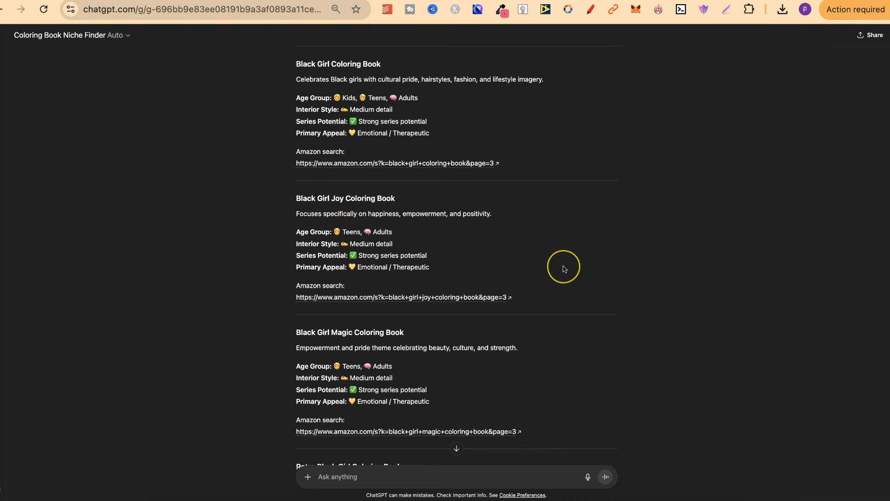
{"action": "scroll", "coordinate": [564, 268], "scroll_direction": "down", "scroll_amount": 20}
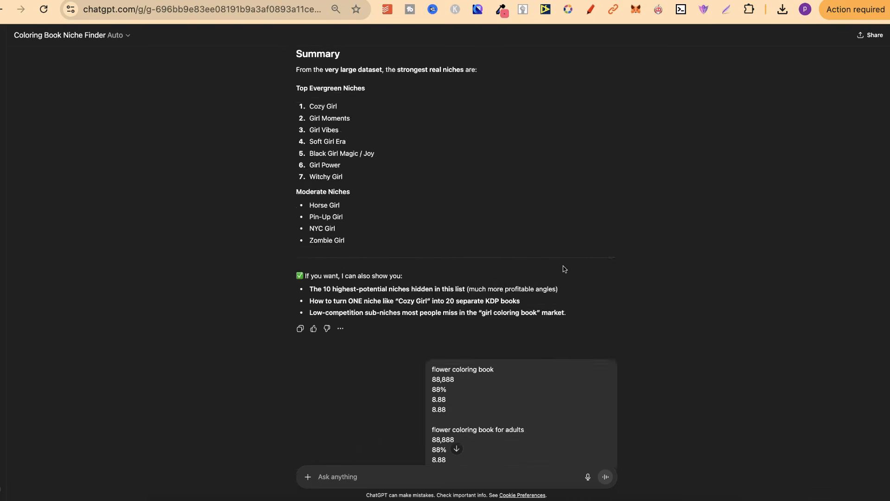
{"action": "scroll", "coordinate": [564, 269], "scroll_direction": "down", "scroll_amount": 20}
{"action": "scroll", "coordinate": [564, 269], "scroll_direction": "down", "scroll_amount": 20}
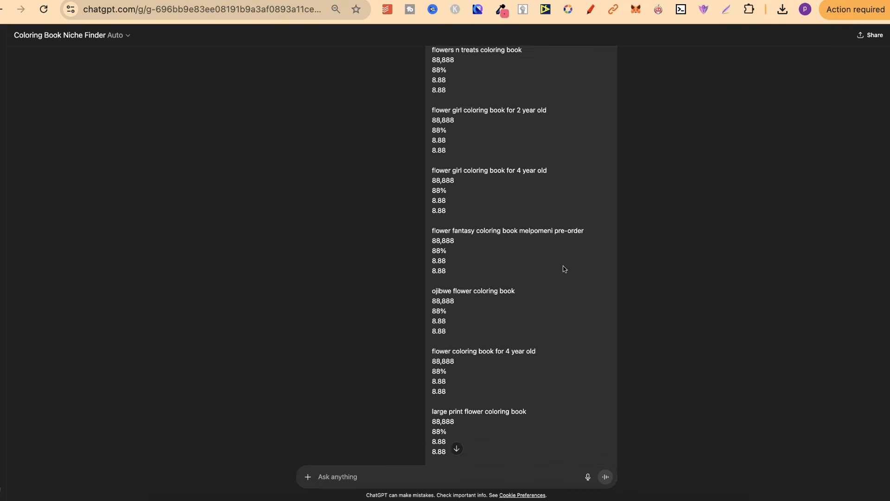
{"action": "scroll", "coordinate": [564, 269], "scroll_direction": "down", "scroll_amount": 20}
{"action": "scroll", "coordinate": [564, 269], "scroll_direction": "down", "scroll_amount": 20}
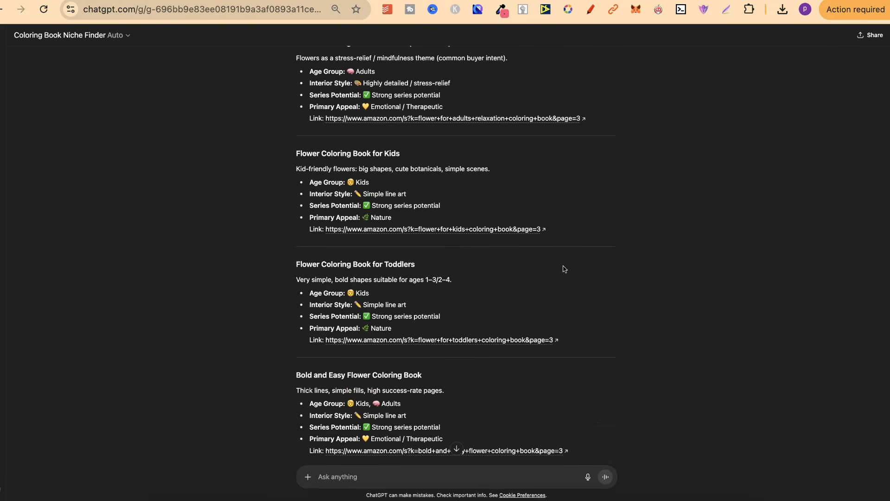
- Switch to Keyword Tool to check the flower coloring book search phrase, and return to the ChatGPT conversation
{"action": "key", "text": "ctrl+Tab"}
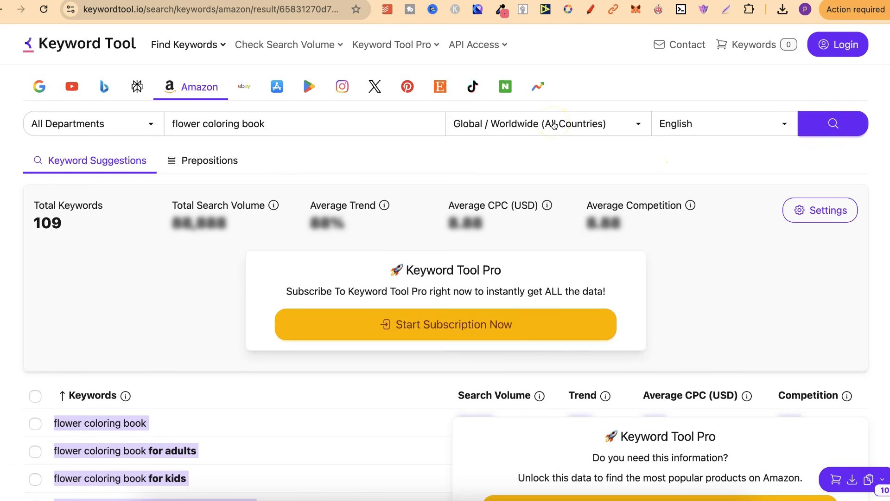
{"action": "left_click", "coordinate": [202, 125]}
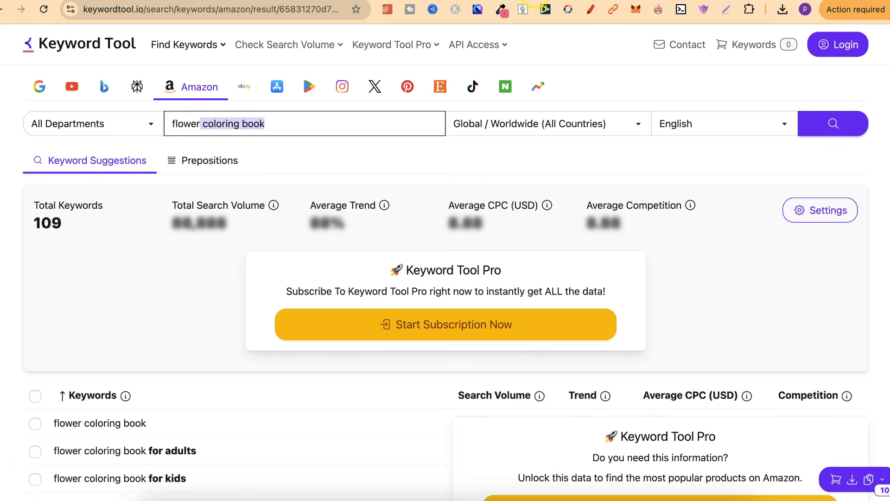
{"action": "left_click", "coordinate": [535, 0]}
- Review the valid flower niches from Flower Coloring Book for Adults (Relaxation) to Bold and Easy Flower Coloring Book
{"action": "scroll", "coordinate": [620, 215], "scroll_direction": "up", "scroll_amount": 3}
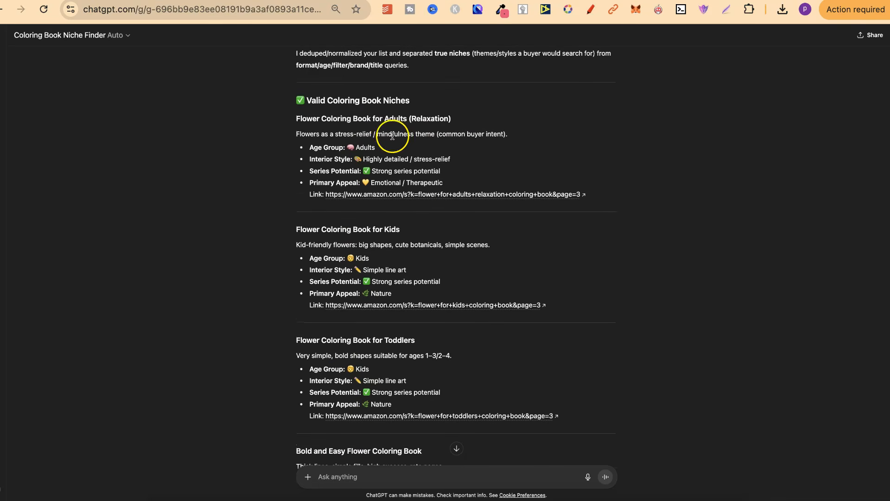
{"action": "scroll", "coordinate": [561, 255], "scroll_direction": "down", "scroll_amount": 2}
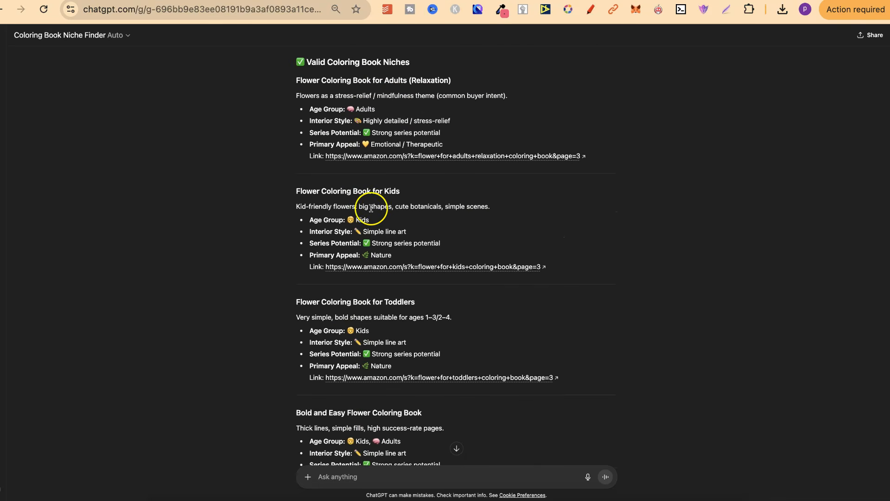
{"action": "scroll", "coordinate": [595, 221], "scroll_direction": "down", "scroll_amount": 5}
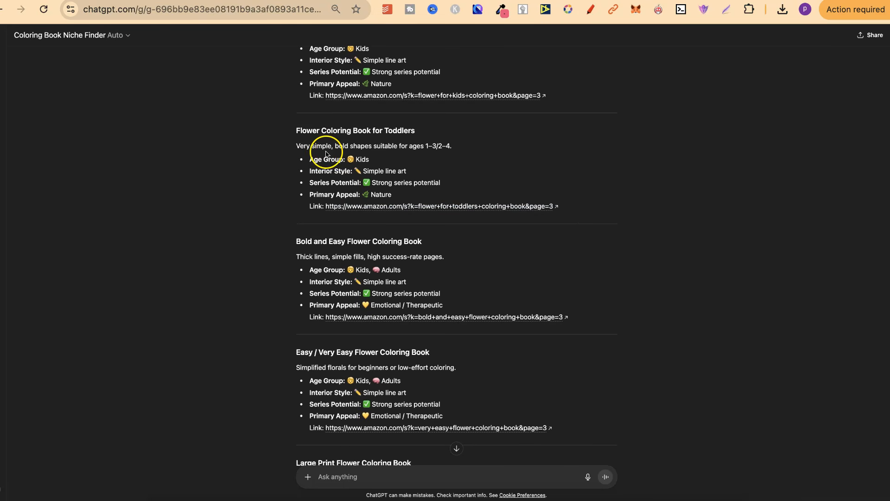
{"action": "left_click_drag", "start_coordinate": [303, 129], "coordinate": [413, 129]}
{"action": "scroll", "coordinate": [602, 280], "scroll_direction": "down", "scroll_amount": 3}
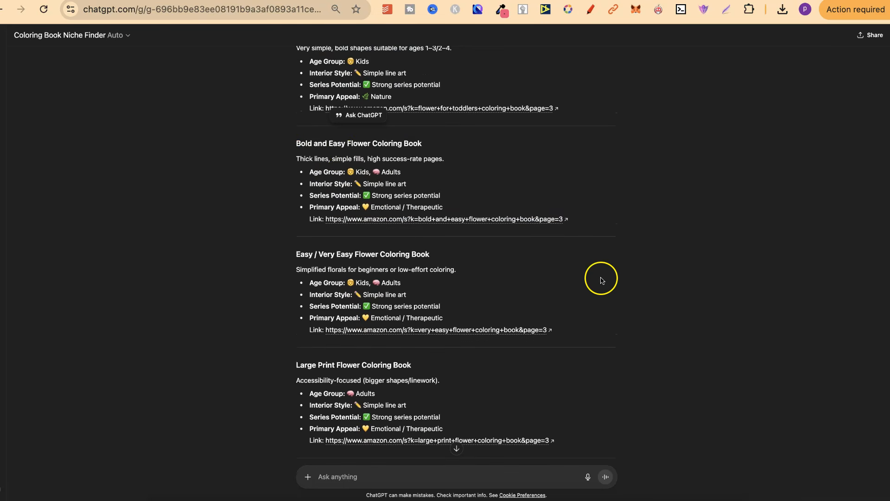
{"action": "left_click_drag", "start_coordinate": [317, 144], "coordinate": [408, 140]}
- Open the Amazon link for Large Print Flower Coloring Book and check its number of results and Self Publishing Titans scores
{"action": "scroll", "coordinate": [700, 280], "scroll_direction": "down", "scroll_amount": 5}
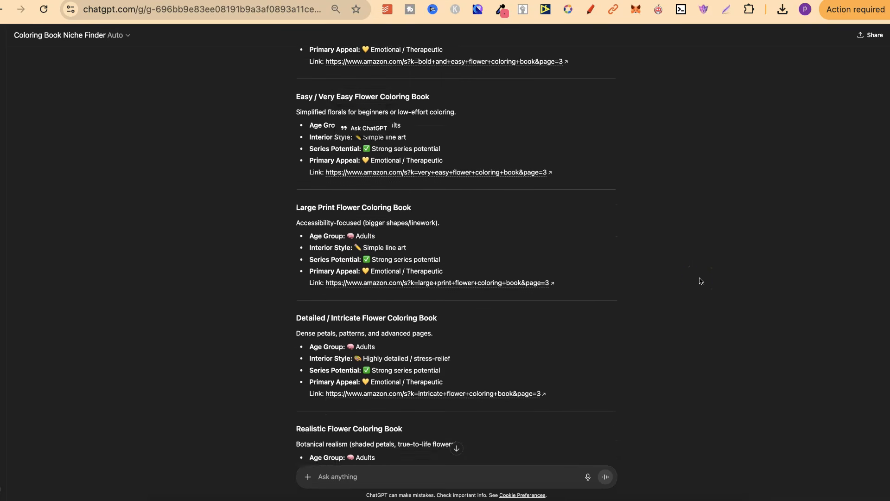
{"action": "left_click_drag", "start_coordinate": [296, 191], "coordinate": [365, 191]}
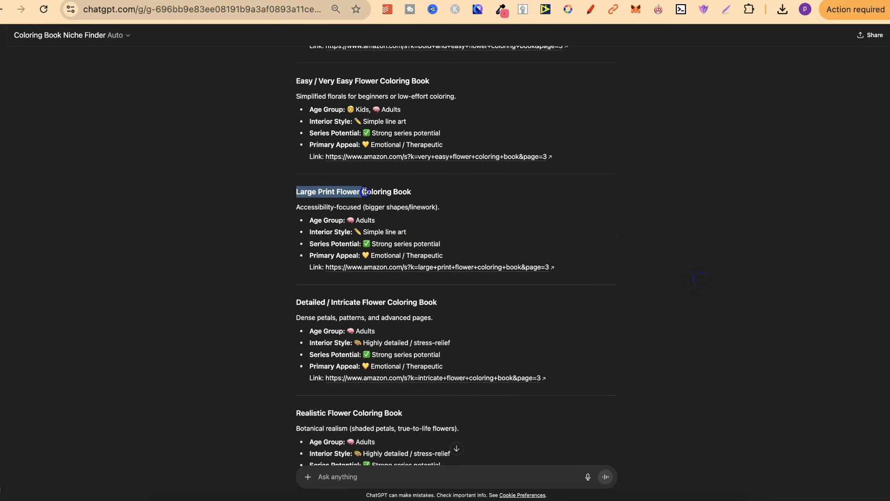
{"action": "left_click", "coordinate": [503, 268]}
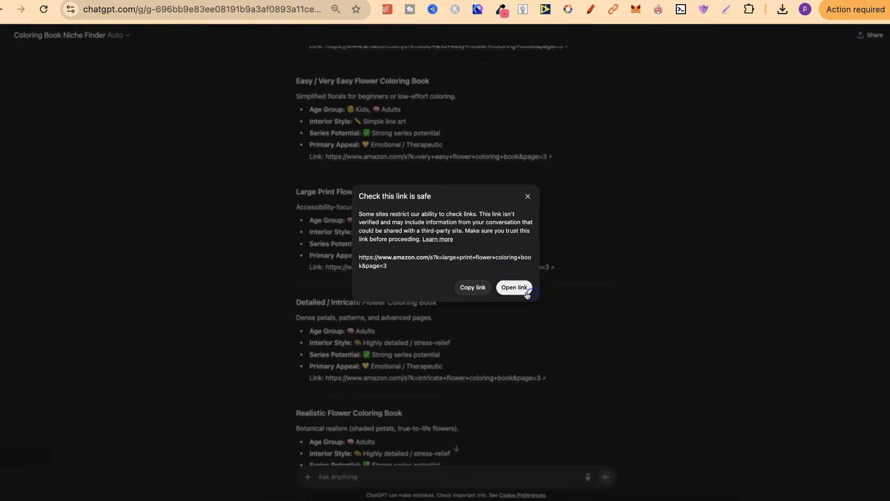
{"action": "left_click", "coordinate": [527, 295]}
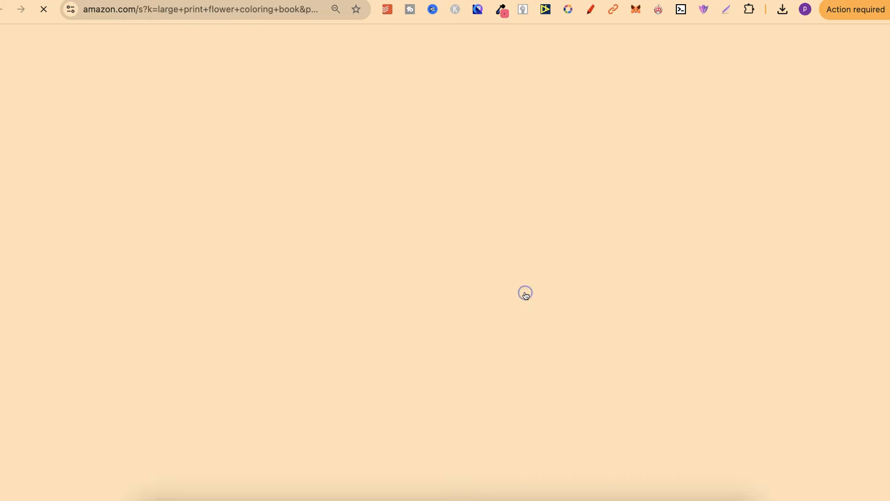
{"action": "left_click", "coordinate": [501, 285]}
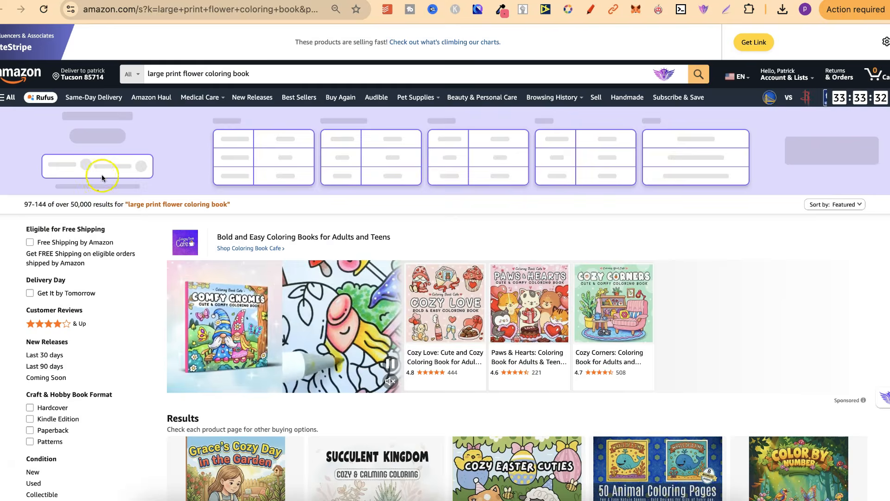
{"action": "left_click_drag", "start_coordinate": [70, 204], "coordinate": [91, 204]}
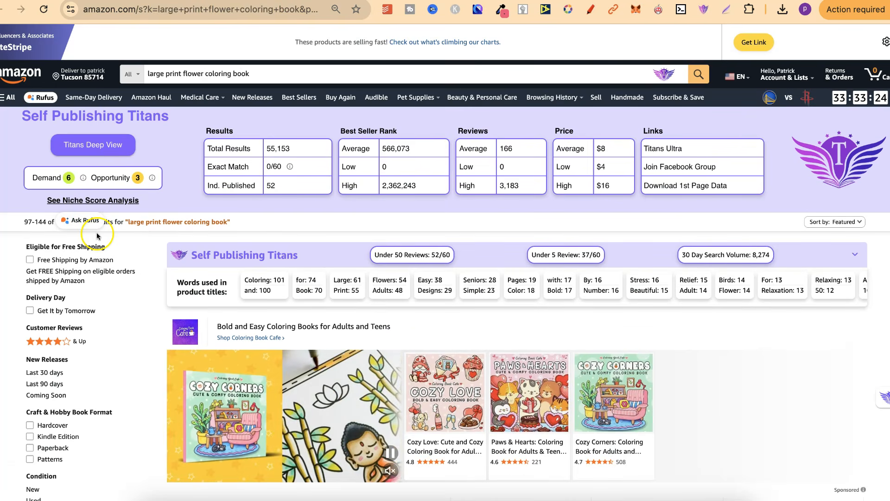
{"action": "left_click", "coordinate": [114, 225]}
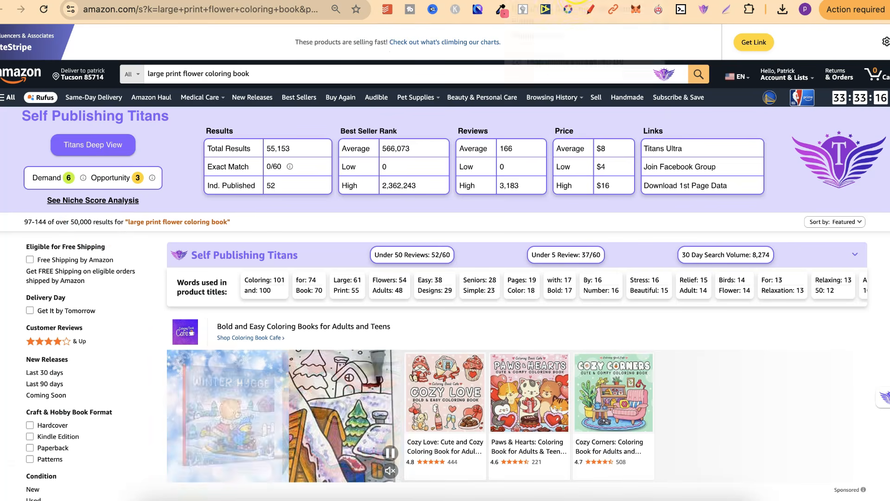
- Return to ChatGPT, open the Amazon link for Realistic Flower Coloring Book and check how many results the phrase has
{"action": "left_click", "coordinate": [522, 0]}
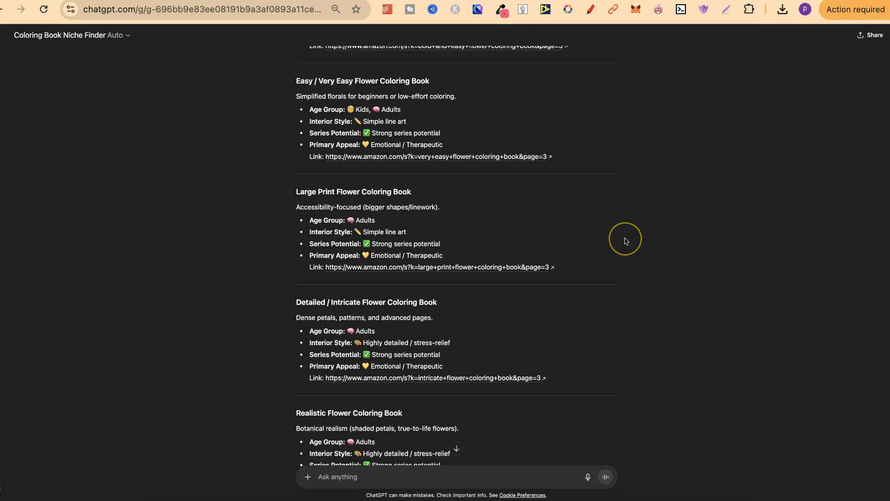
{"action": "scroll", "coordinate": [626, 241], "scroll_direction": "down", "scroll_amount": 3}
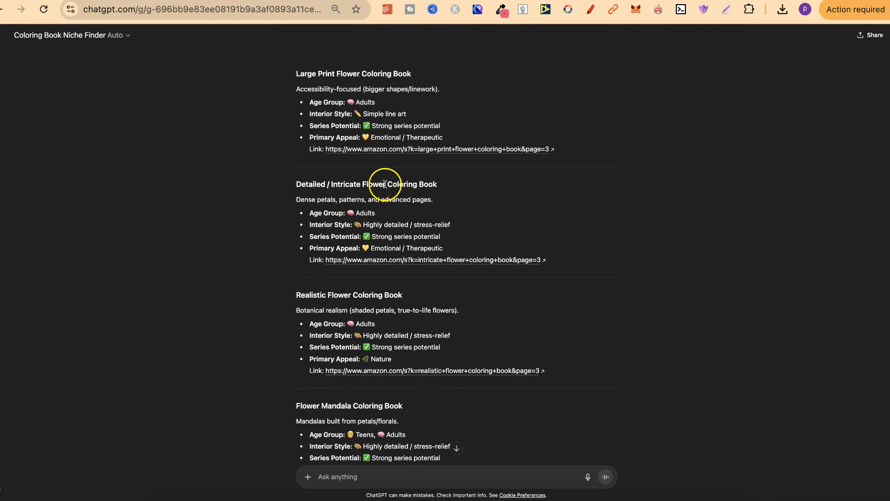
{"action": "scroll", "coordinate": [532, 253], "scroll_direction": "down", "scroll_amount": 3}
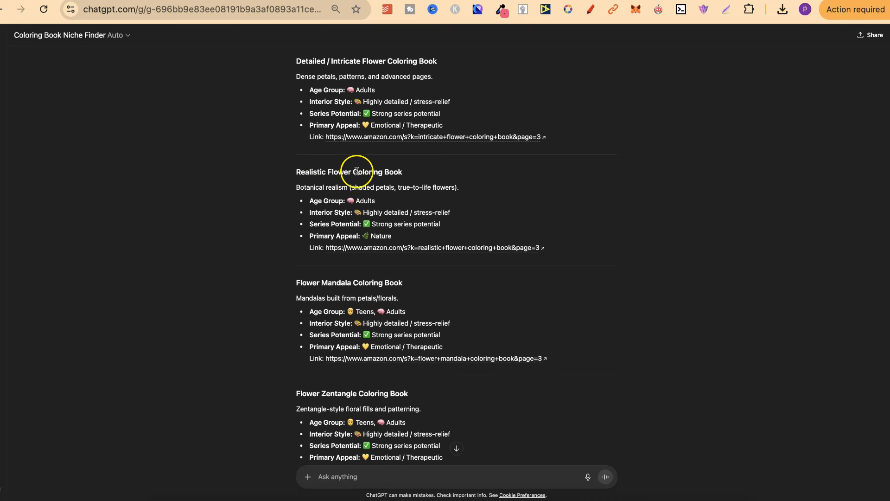
{"action": "left_click", "coordinate": [455, 248]}
{"action": "left_click", "coordinate": [514, 288]}
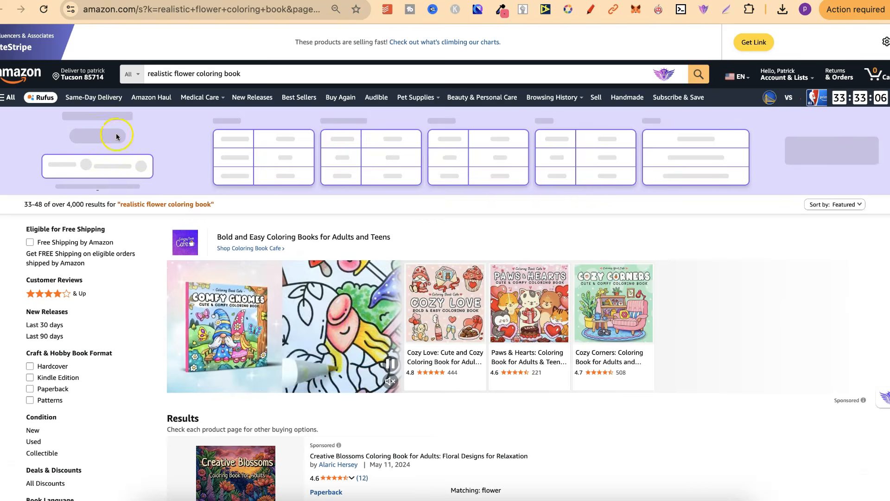
{"action": "left_click_drag", "start_coordinate": [66, 205], "coordinate": [91, 204]}
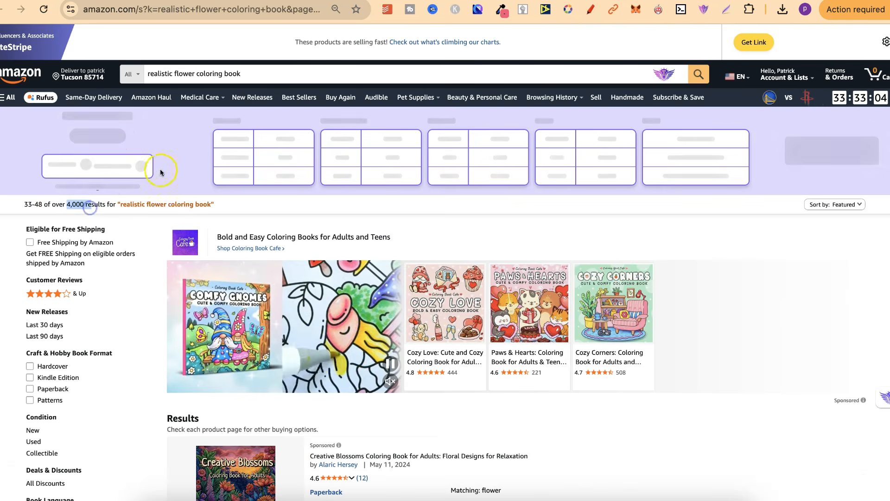
- Go back to the ChatGPT niche list, find Vintage Flower Coloring Book and open its Amazon results to check competition
{"action": "left_click", "coordinate": [650, 0]}
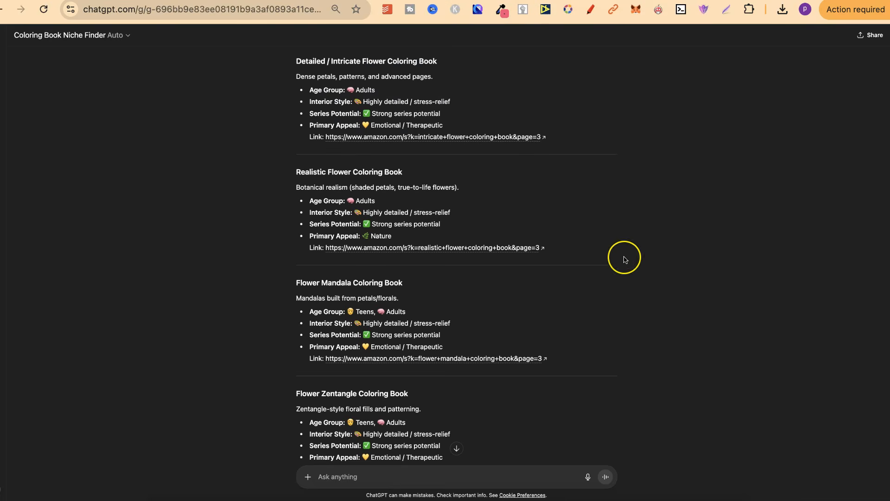
{"action": "scroll", "coordinate": [644, 296], "scroll_direction": "down", "scroll_amount": 4}
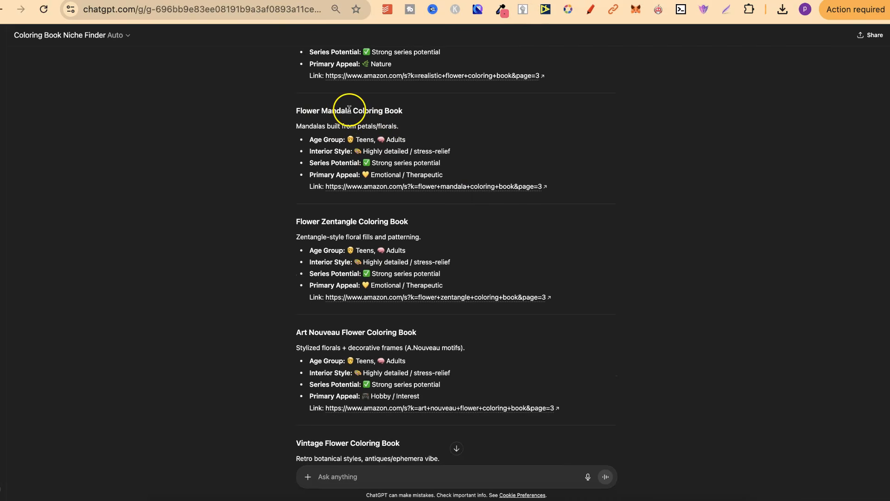
{"action": "scroll", "coordinate": [564, 258], "scroll_direction": "down", "scroll_amount": 2}
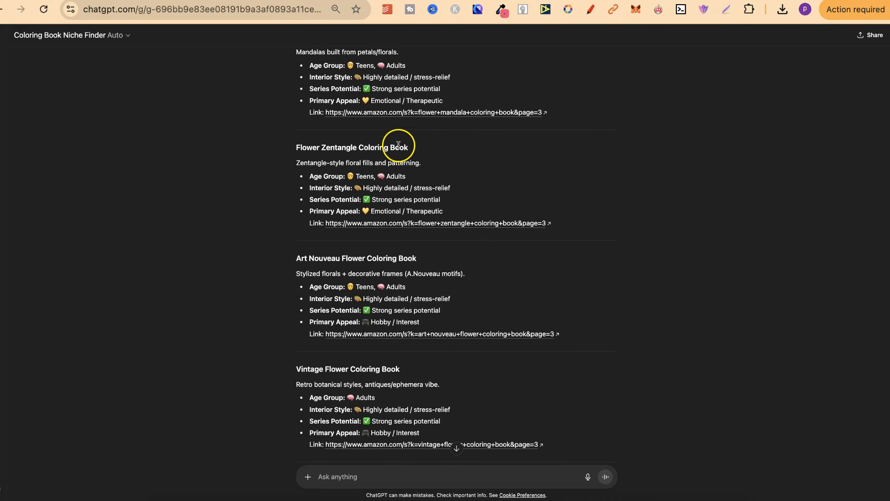
{"action": "scroll", "coordinate": [660, 347], "scroll_direction": "down", "scroll_amount": 5}
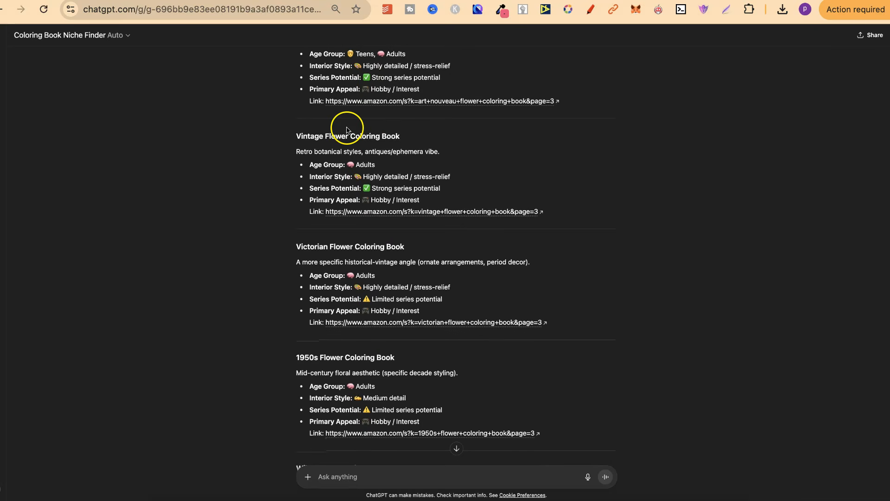
{"action": "left_click", "coordinate": [473, 211]}
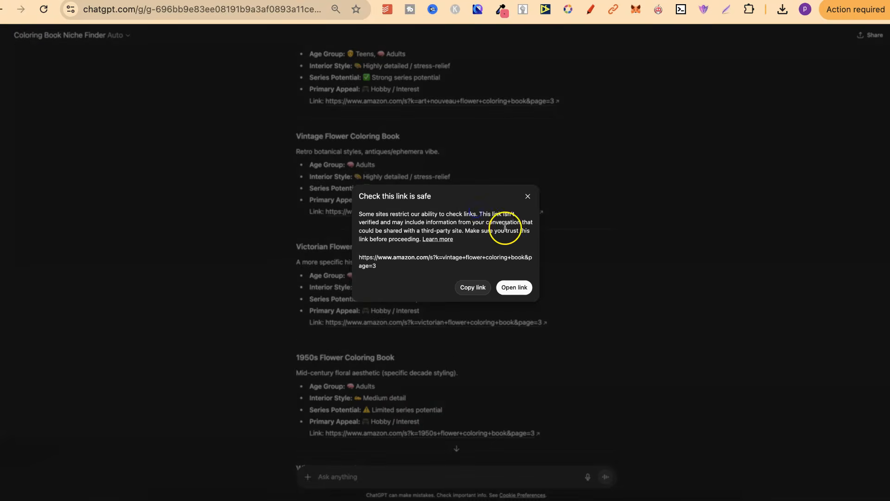
{"action": "left_click", "coordinate": [515, 287]}
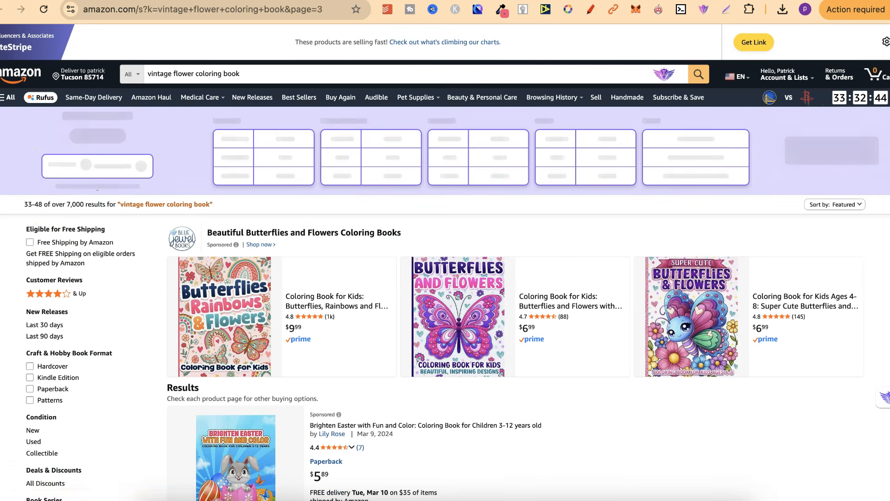
- Return to ChatGPT, open the Amazon link for Victorian Flower Coloring Book, and check its demand, opportunity and niche score
{"action": "key", "text": "ctrl+shift+Tab"}
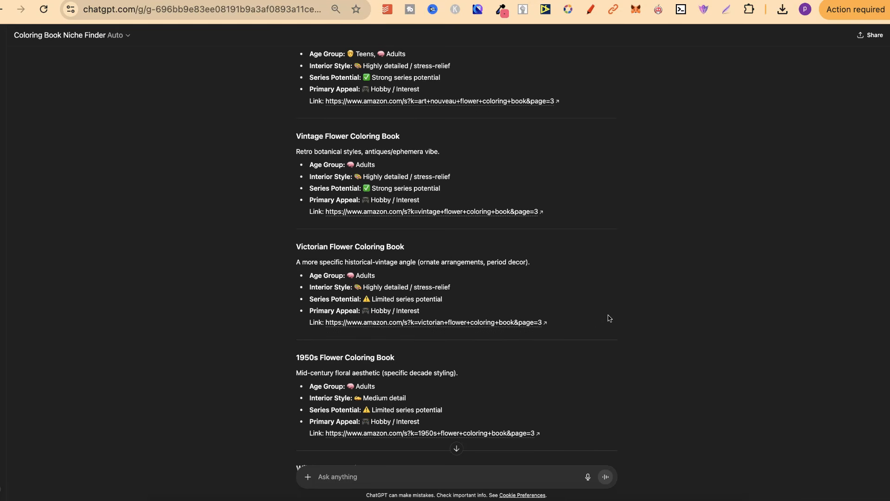
{"action": "scroll", "coordinate": [609, 318], "scroll_direction": "down", "scroll_amount": 4}
{"action": "left_click", "coordinate": [473, 194]}
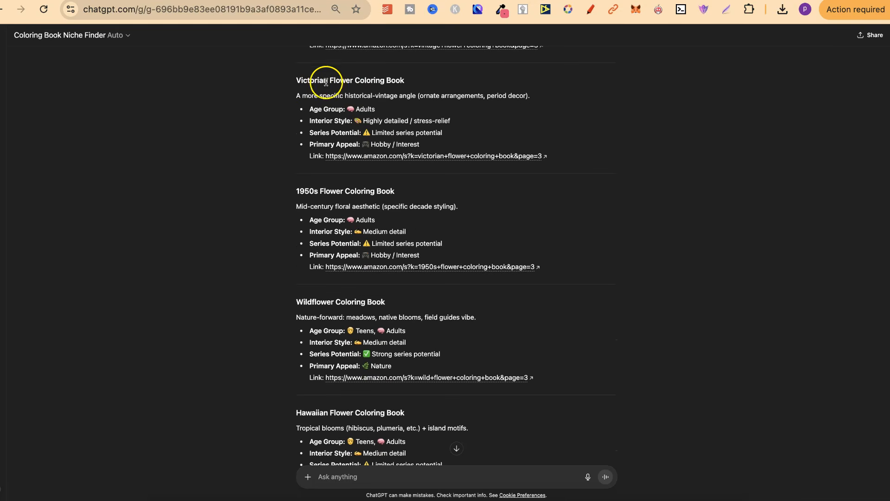
{"action": "left_click", "coordinate": [459, 156]}
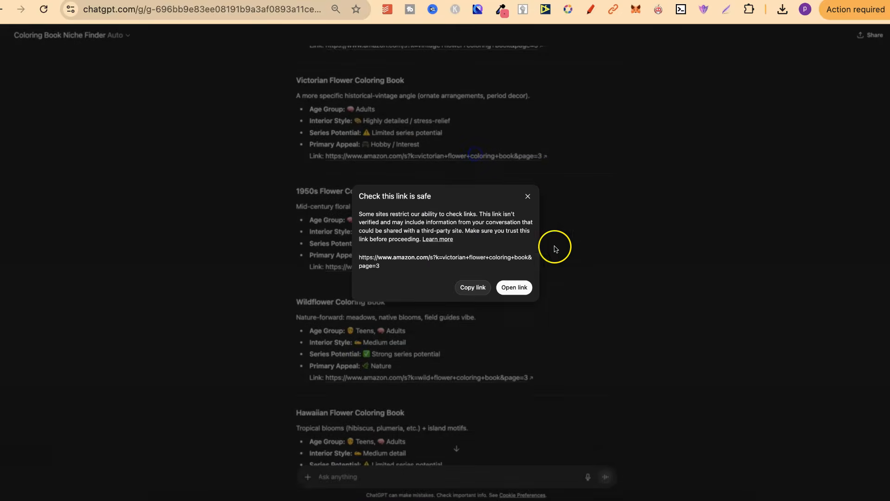
{"action": "left_click", "coordinate": [514, 286]}
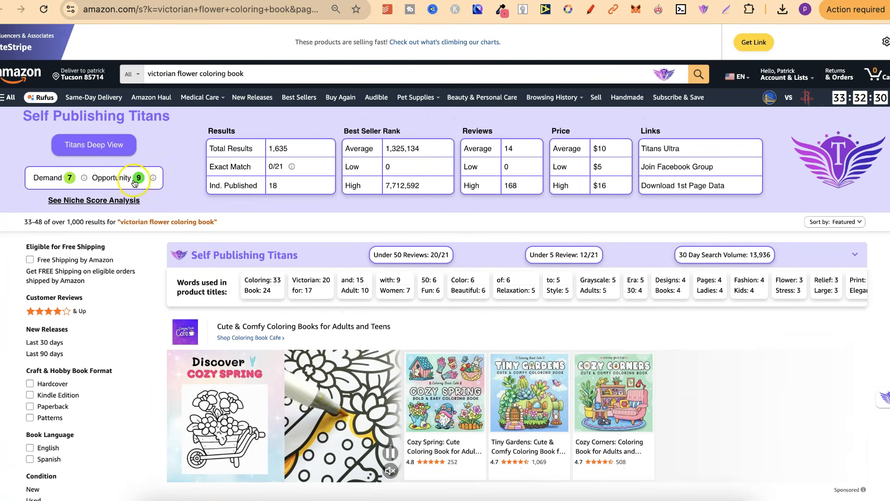
{"action": "left_click", "coordinate": [99, 200]}
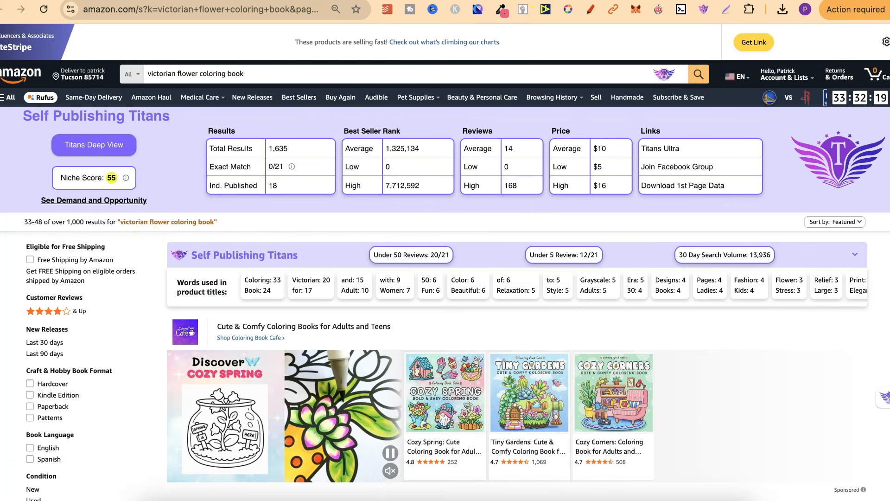
- Return to ChatGPT, open the Amazon link for 1950s Flower Coloring Book, and check its demand, opportunity and niche score
{"action": "left_click", "coordinate": [532, 0]}
{"action": "scroll", "coordinate": [686, 330], "scroll_direction": "down", "scroll_amount": 2}
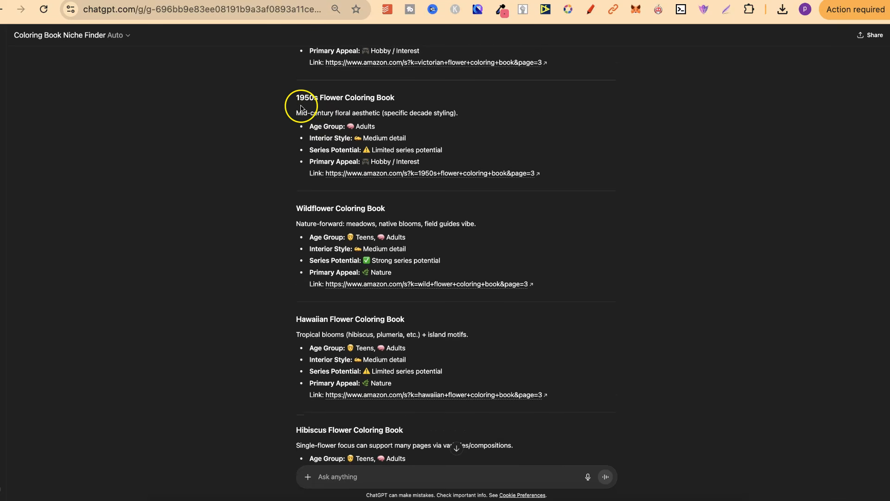
{"action": "left_click_drag", "start_coordinate": [298, 100], "coordinate": [384, 100]}
{"action": "left_click", "coordinate": [453, 174]}
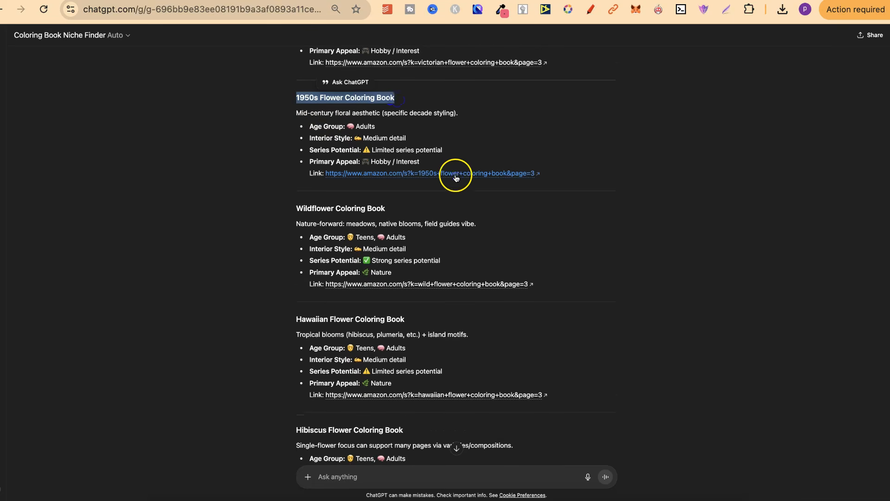
{"action": "left_click", "coordinate": [514, 287]}
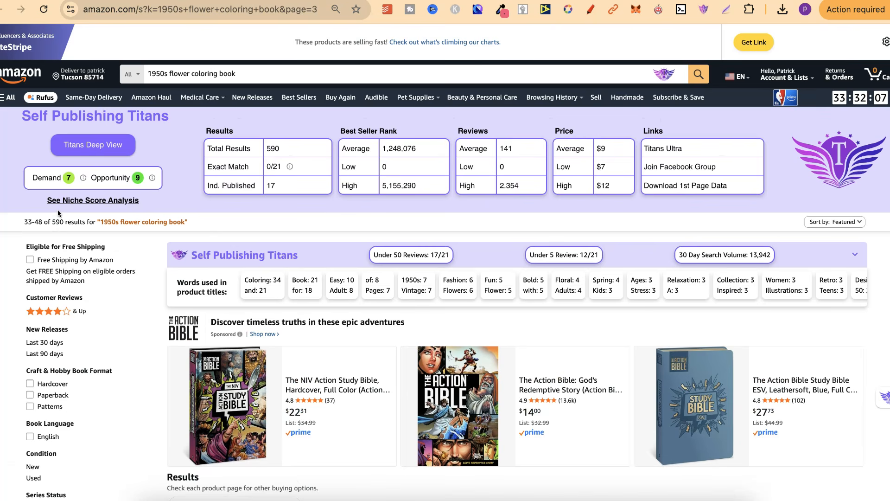
{"action": "left_click", "coordinate": [137, 180]}
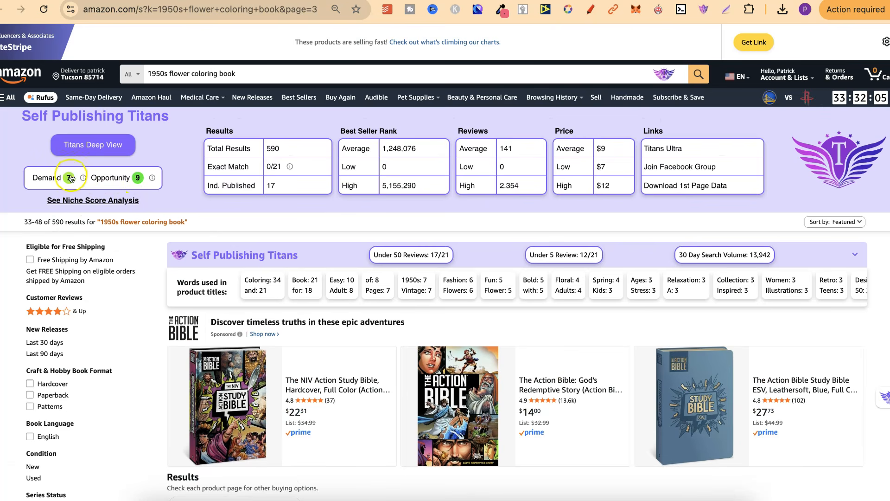
{"action": "left_click", "coordinate": [96, 200]}
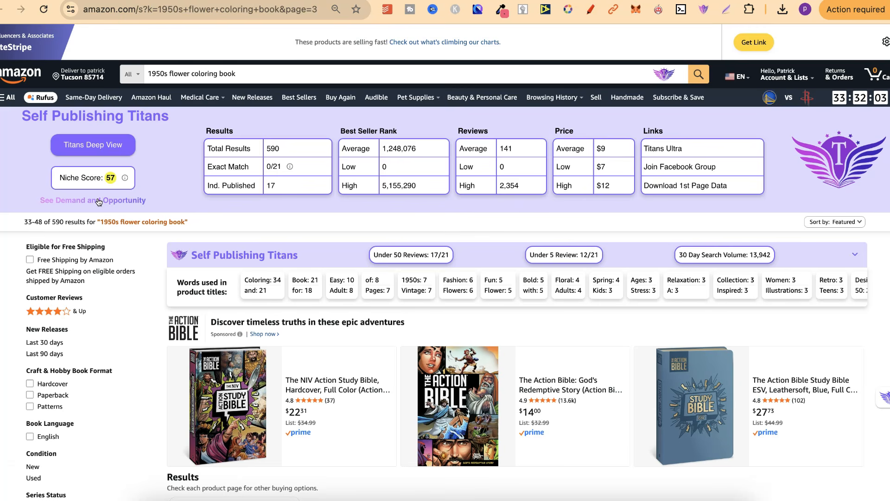
{"action": "left_click", "coordinate": [111, 181]}
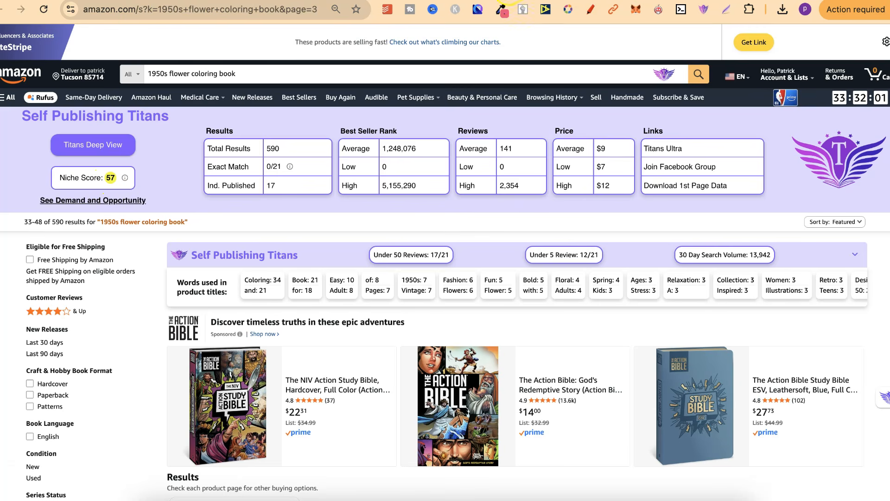
- Go back to ChatGPT, look past the Wildflower, Hawaiian and Hibiscus niches, and open the Amazon results for Lily Flower Coloring Book
{"action": "left_click", "coordinate": [532, 0]}
{"action": "scroll", "coordinate": [631, 256], "scroll_direction": "down", "scroll_amount": 2}
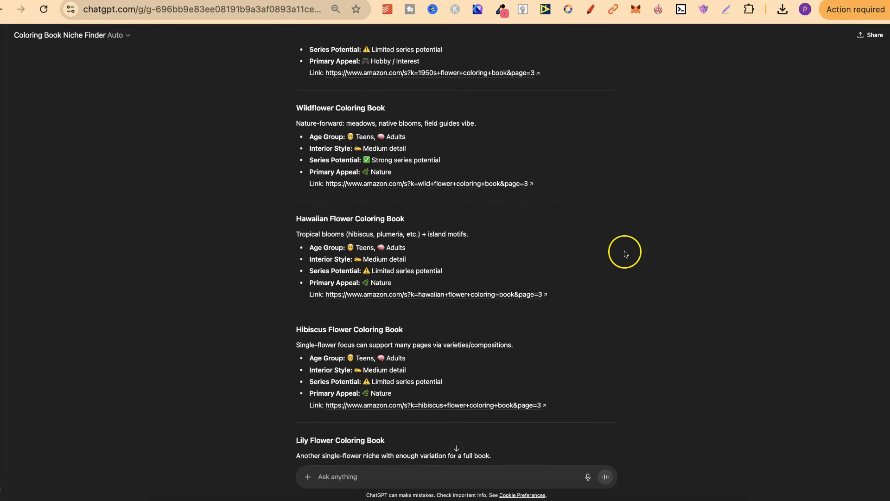
{"action": "scroll", "coordinate": [624, 254], "scroll_direction": "down", "scroll_amount": 3}
{"action": "scroll", "coordinate": [618, 321], "scroll_direction": "down", "scroll_amount": 3}
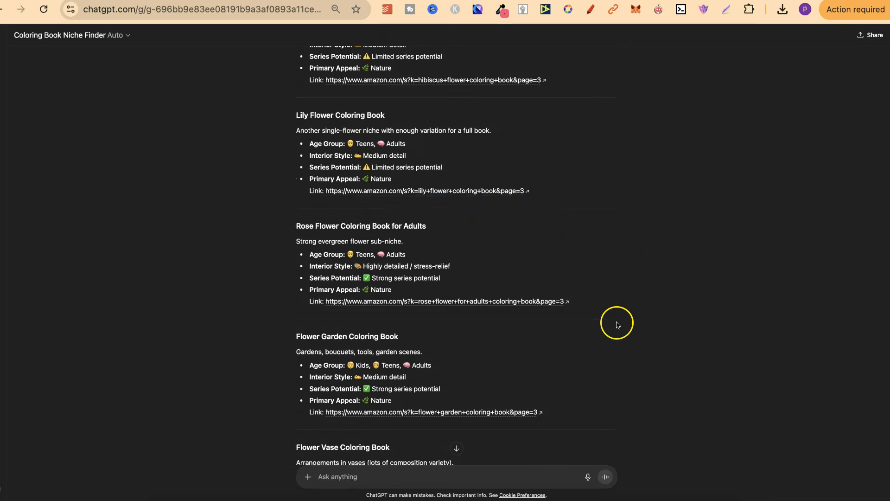
{"action": "left_click", "coordinate": [470, 191]}
{"action": "left_click", "coordinate": [515, 287]}
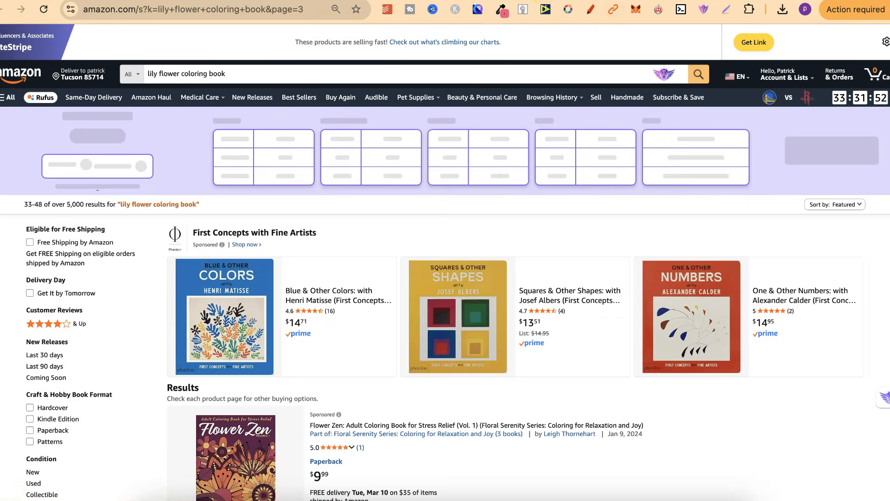
- Close the lily results, open the Amazon link for Rose Flower Coloring Book for Adults, and check its demand, opportunity and niche score
{"action": "key", "text": "super+w"}
{"action": "scroll", "coordinate": [631, 313], "scroll_direction": "down", "scroll_amount": 1}
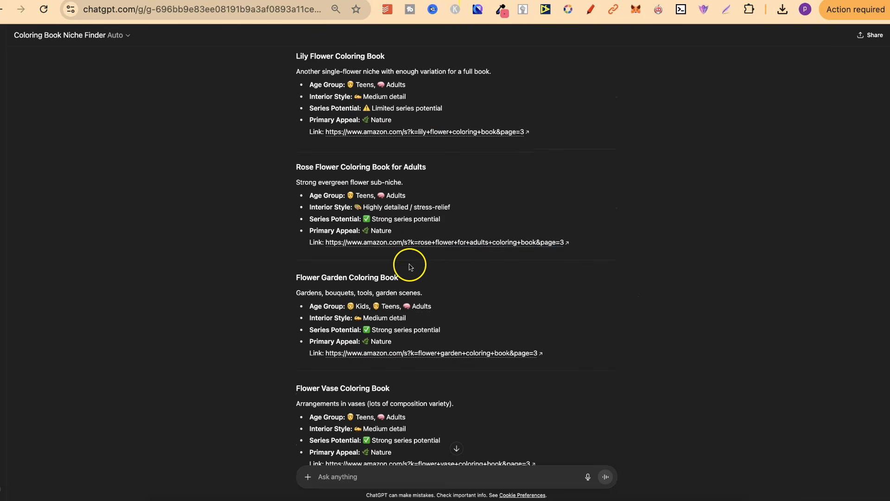
{"action": "left_click", "coordinate": [418, 242]}
{"action": "left_click", "coordinate": [514, 287]}
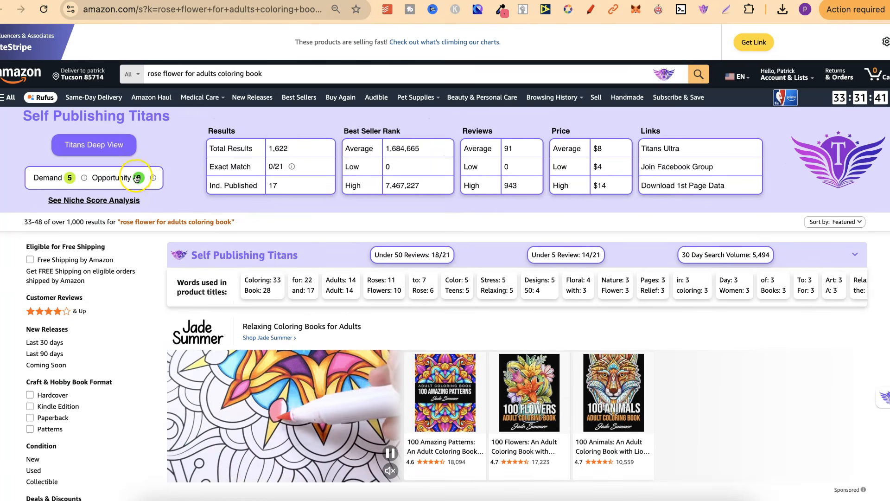
{"action": "left_click", "coordinate": [100, 200]}
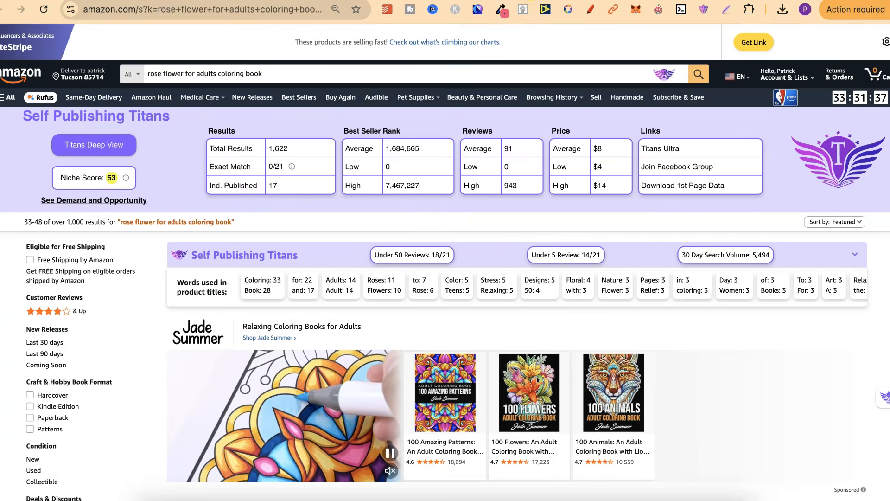
- Return to ChatGPT, look past the Flower Garden and Flower Vase niches, and open the Amazon results for Boho Flower Coloring Book
{"action": "left_click", "coordinate": [477, 0]}
{"action": "scroll", "coordinate": [595, 291], "scroll_direction": "down", "scroll_amount": 4}
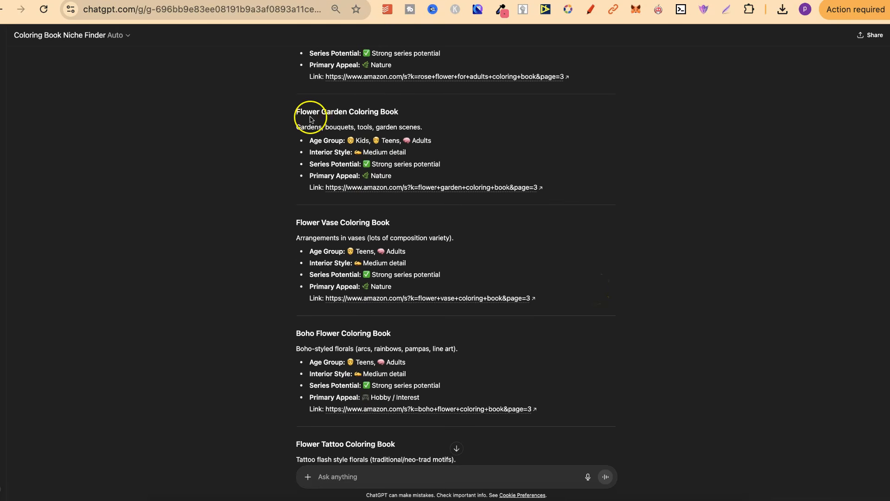
{"action": "scroll", "coordinate": [501, 255], "scroll_direction": "down", "scroll_amount": 2}
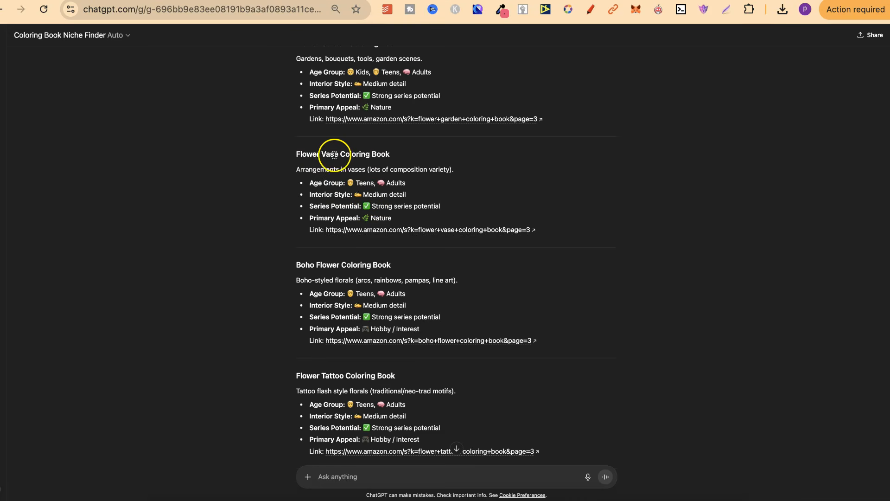
{"action": "scroll", "coordinate": [570, 294], "scroll_direction": "down", "scroll_amount": 3}
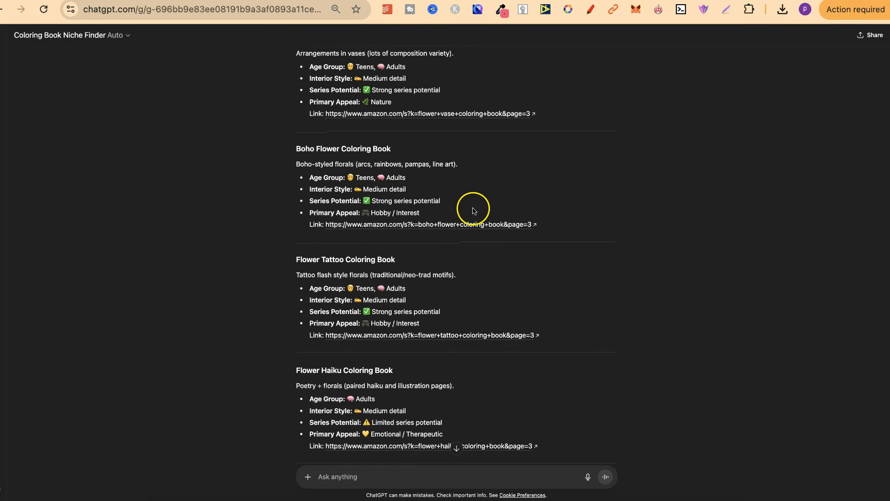
{"action": "left_click", "coordinate": [478, 224]}
{"action": "left_click", "coordinate": [529, 292]}
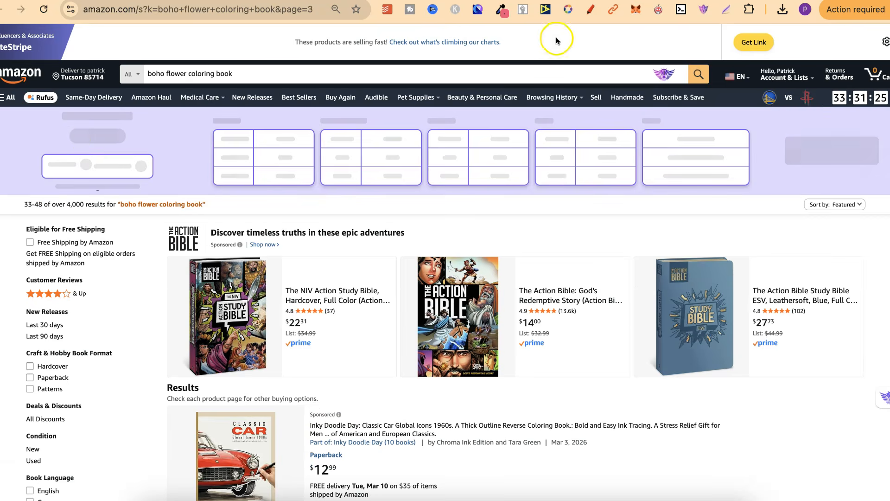
- Close the boho flower results and open the Amazon link for Flower Tattoo Coloring Book from the ChatGPT list
{"action": "key", "text": "super+w"}
{"action": "scroll", "coordinate": [648, 314], "scroll_direction": "down", "scroll_amount": 5}
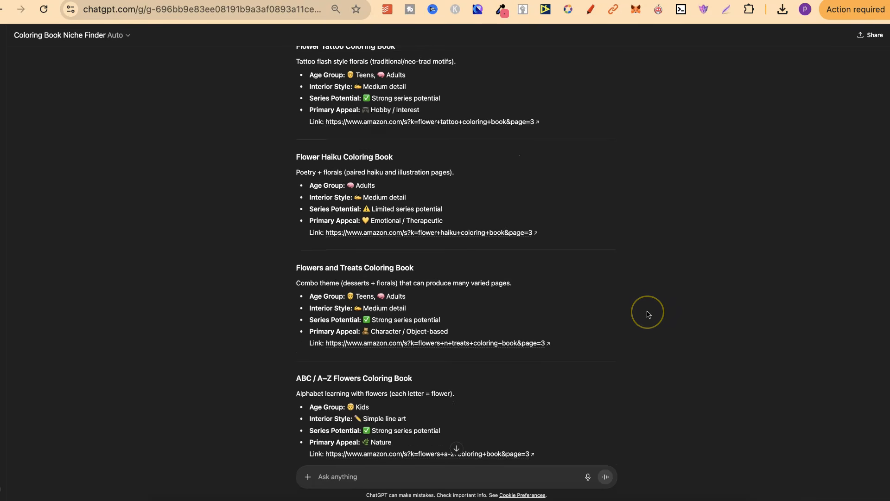
{"action": "scroll", "coordinate": [324, 64], "scroll_direction": "up", "scroll_amount": 2}
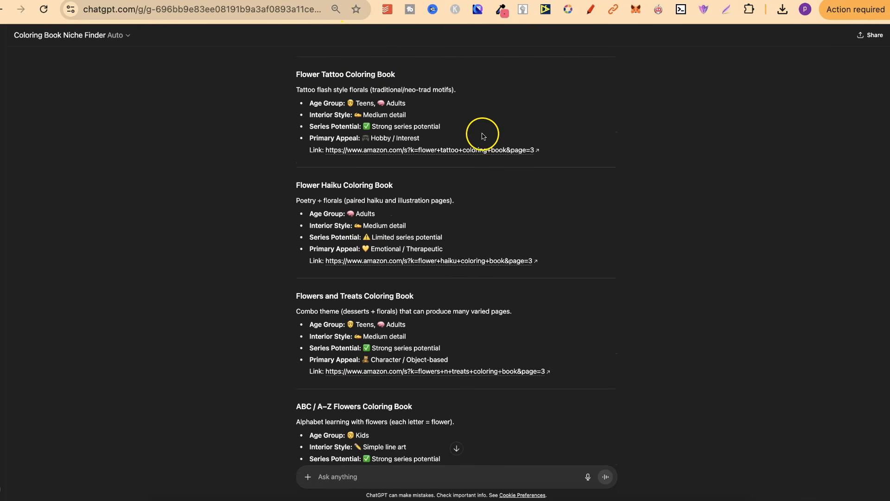
{"action": "left_click", "coordinate": [482, 150]}
{"action": "left_click", "coordinate": [513, 288]}
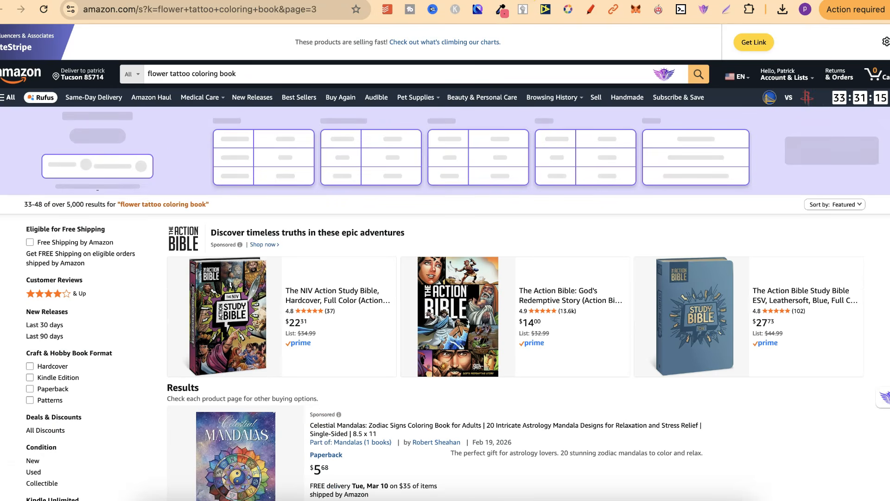
- Go back to ChatGPT, open the Amazon link for Flowers + Butterflies Coloring Book for Kids, and check its demand and opportunity
{"action": "left_click", "coordinate": [493, 2]}
{"action": "scroll", "coordinate": [684, 330], "scroll_direction": "down", "scroll_amount": 5}
{"action": "scroll", "coordinate": [683, 330], "scroll_direction": "down", "scroll_amount": 5}
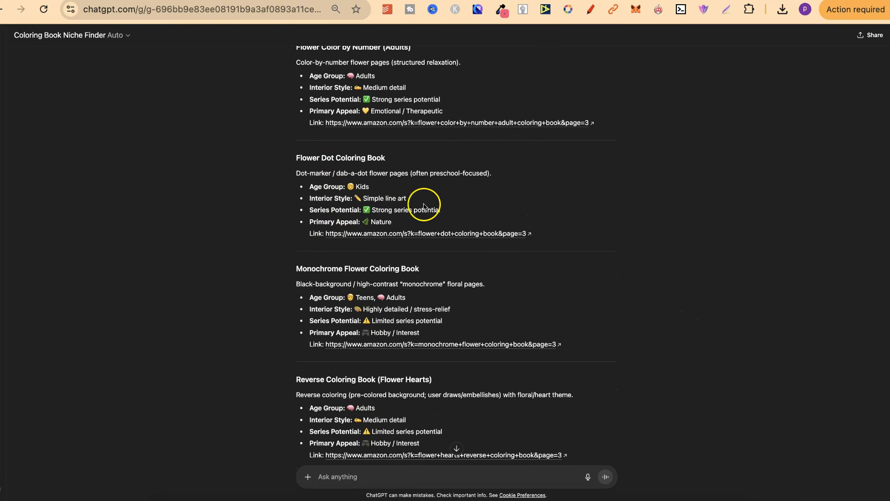
{"action": "scroll", "coordinate": [602, 312], "scroll_direction": "down", "scroll_amount": 2}
{"action": "scroll", "coordinate": [636, 359], "scroll_direction": "down", "scroll_amount": 2}
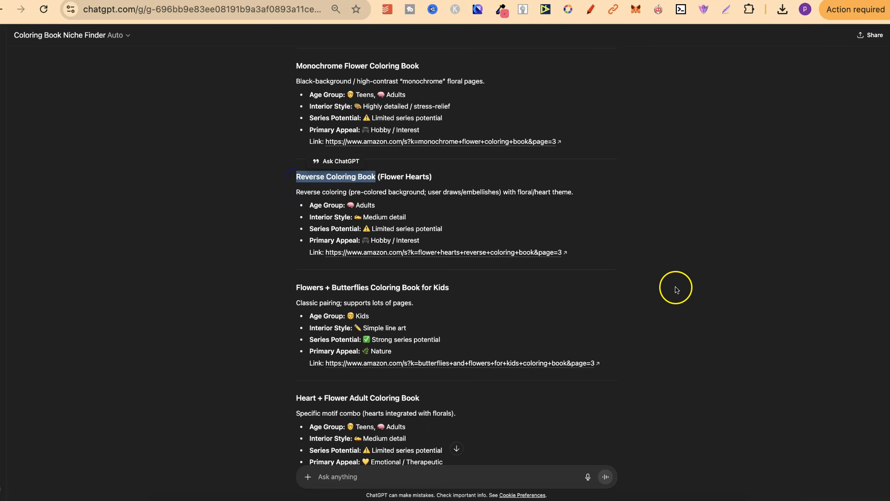
{"action": "scroll", "coordinate": [700, 325], "scroll_direction": "down", "scroll_amount": 3}
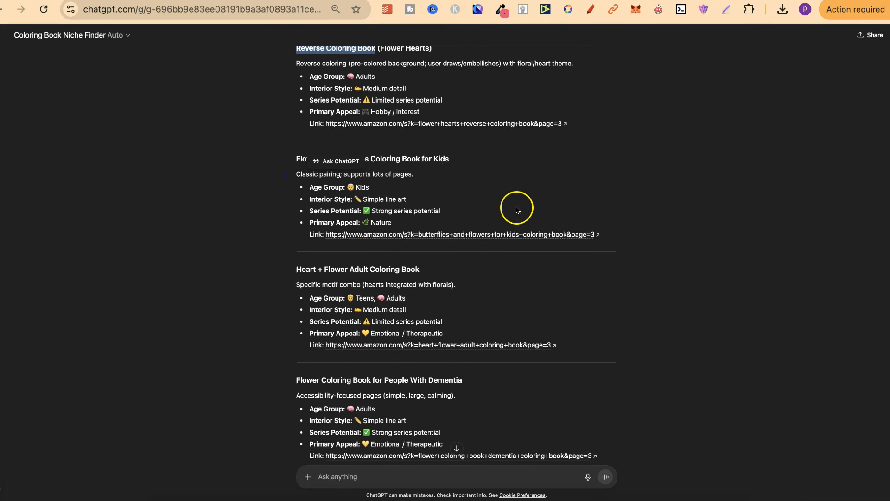
{"action": "left_click", "coordinate": [508, 234]}
{"action": "left_click", "coordinate": [514, 285]}
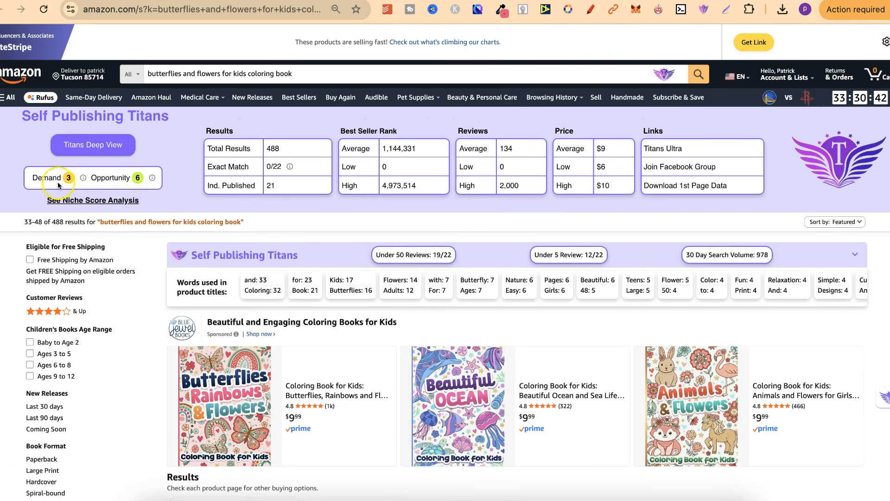
- Return to ChatGPT, skim the remaining flower niches, and go back up to the pasted keyword list
{"action": "left_click", "coordinate": [524, 0]}
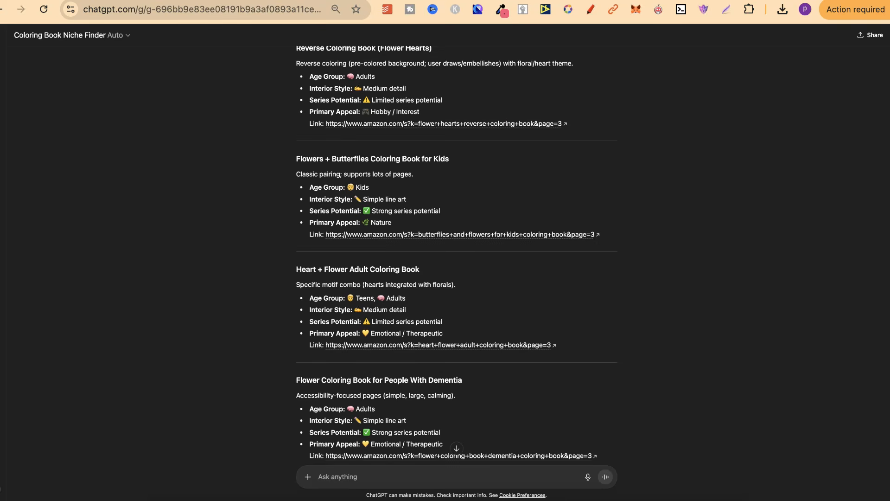
{"action": "scroll", "coordinate": [735, 328], "scroll_direction": "down", "scroll_amount": 5}
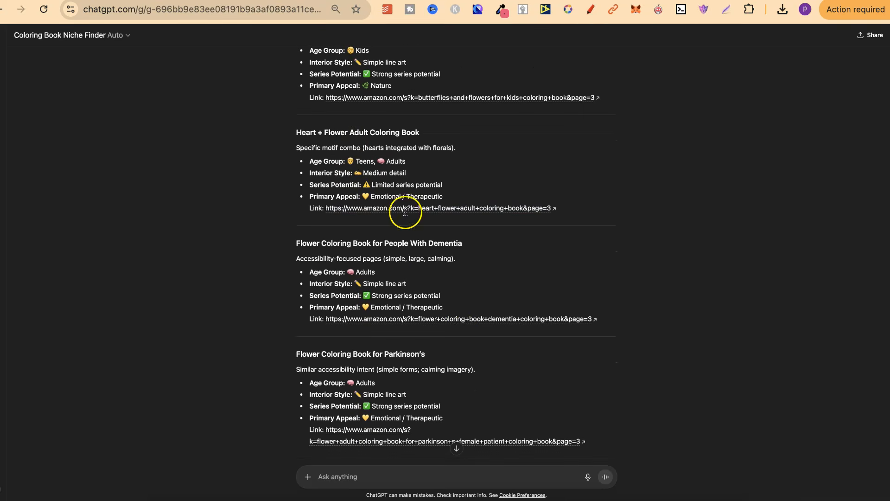
{"action": "scroll", "coordinate": [542, 337], "scroll_direction": "down", "scroll_amount": 20}
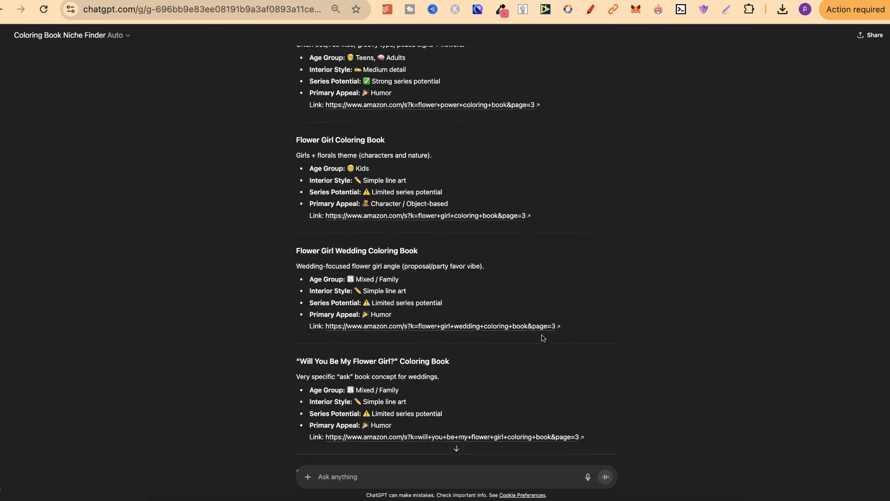
{"action": "scroll", "coordinate": [543, 337], "scroll_direction": "up", "scroll_amount": 20}
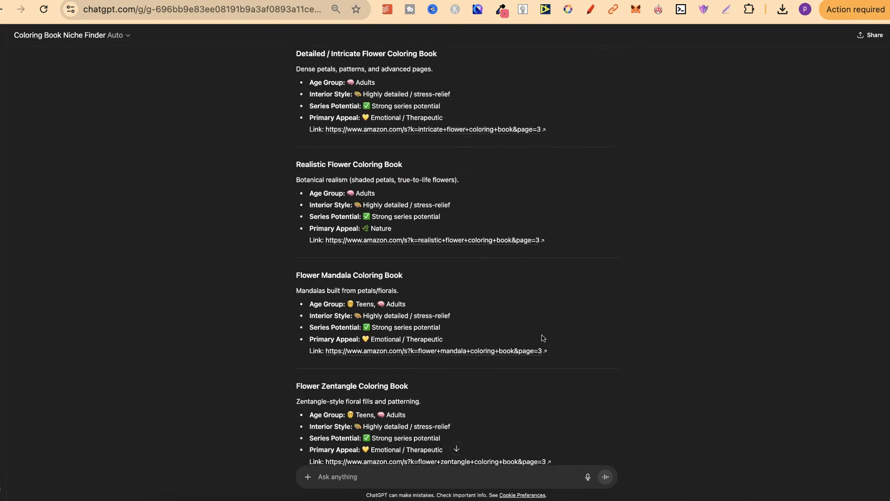
{"action": "scroll", "coordinate": [543, 338], "scroll_direction": "up", "scroll_amount": 20}
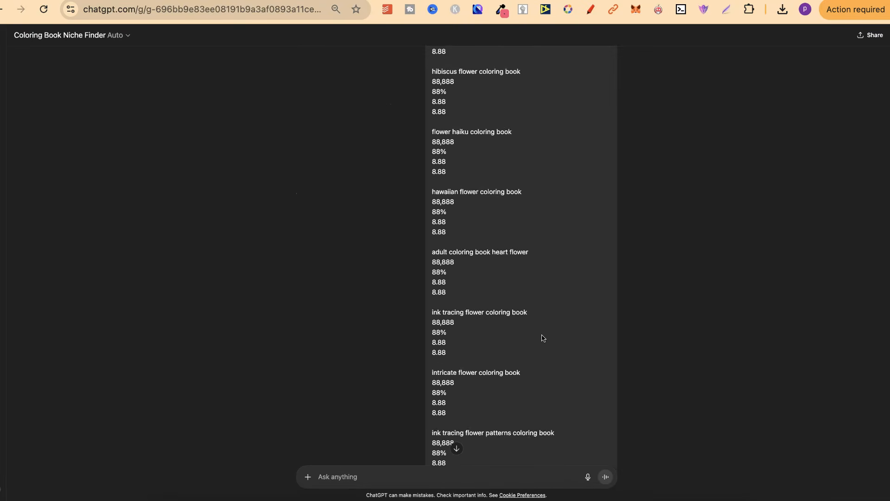
{"action": "scroll", "coordinate": [542, 338], "scroll_direction": "up", "scroll_amount": 15}
- Revisit the 1950s flower coloring book results, and check the result count and niche score for girl vibes coloring book
{"action": "left_click", "coordinate": [549, 1]}
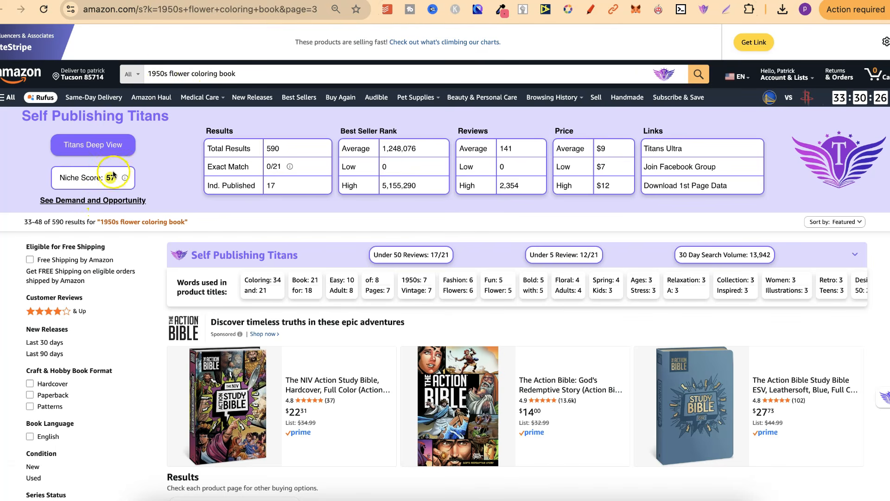
{"action": "left_click", "coordinate": [568, 1]}
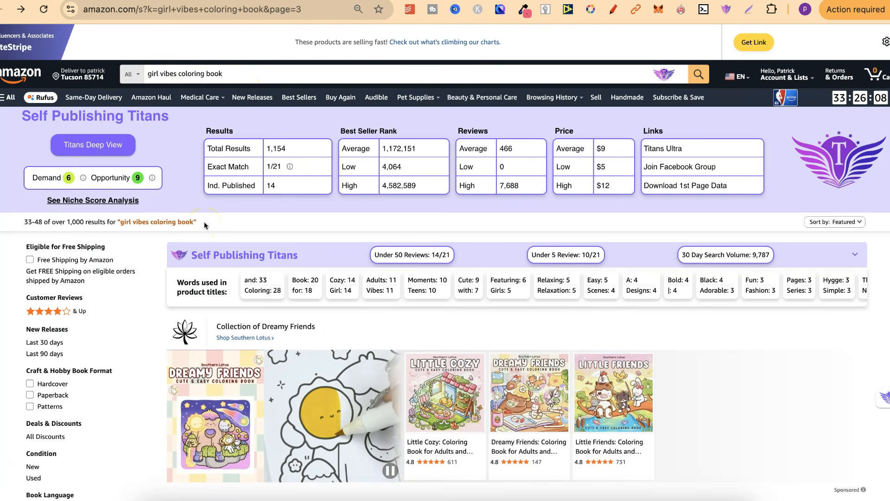
{"action": "double_click", "coordinate": [75, 222]}
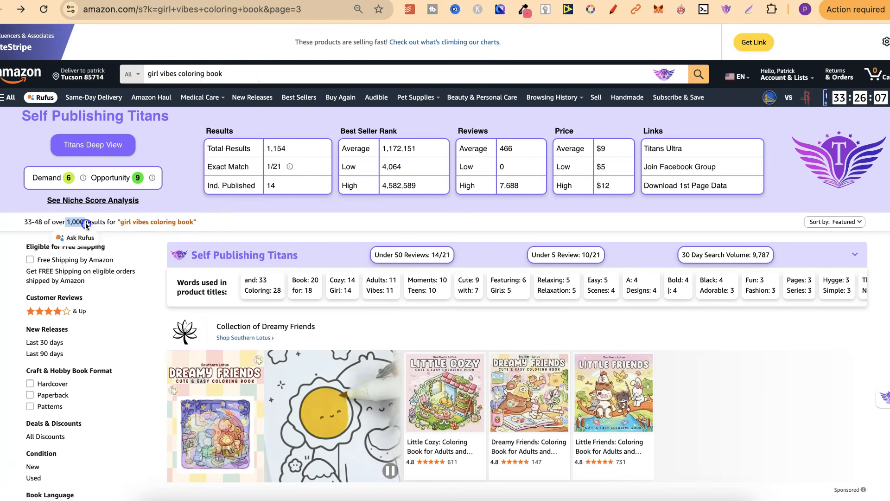
{"action": "left_click", "coordinate": [118, 200]}
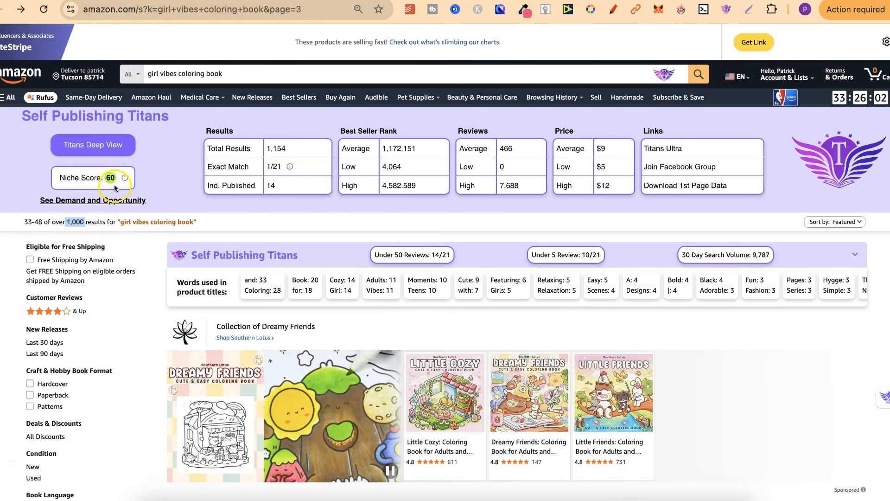
{"action": "left_click", "coordinate": [333, 214]}
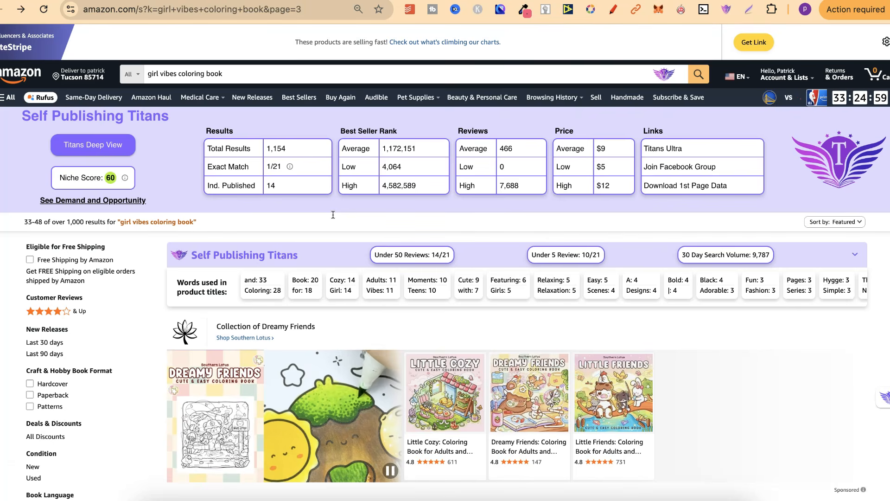
- Switch to the Coloring Book Niche Finder GPT page on Gumroad and review its description, ratings and feature list
{"action": "left_click", "coordinate": [482, 5]}
{"action": "left_click", "coordinate": [751, 47]}
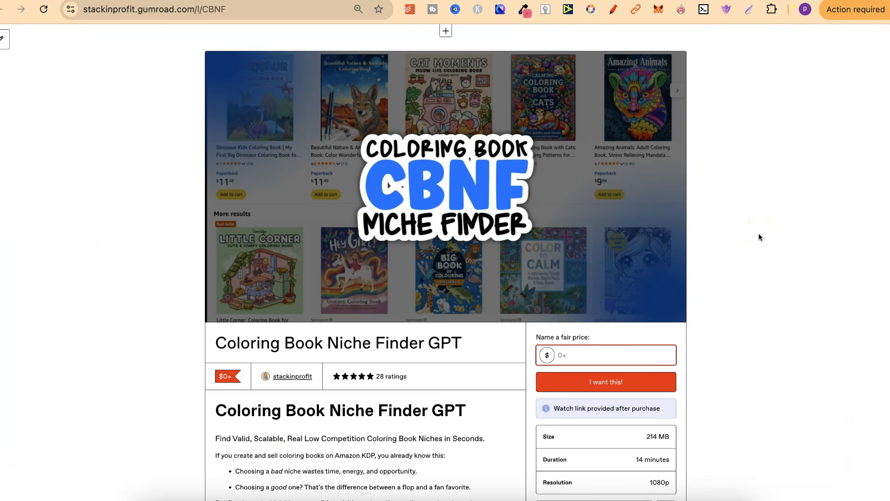
{"action": "scroll", "coordinate": [760, 236], "scroll_direction": "down", "scroll_amount": 2}
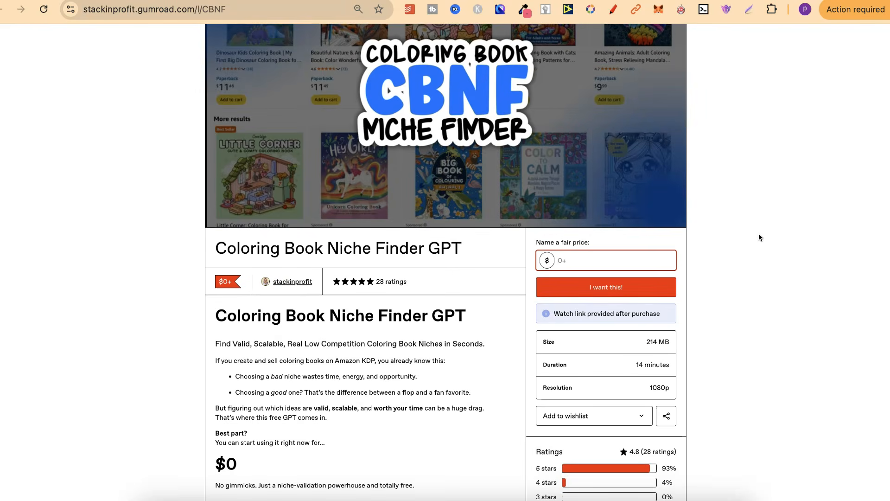
{"action": "scroll", "coordinate": [759, 237], "scroll_direction": "down", "scroll_amount": 6}
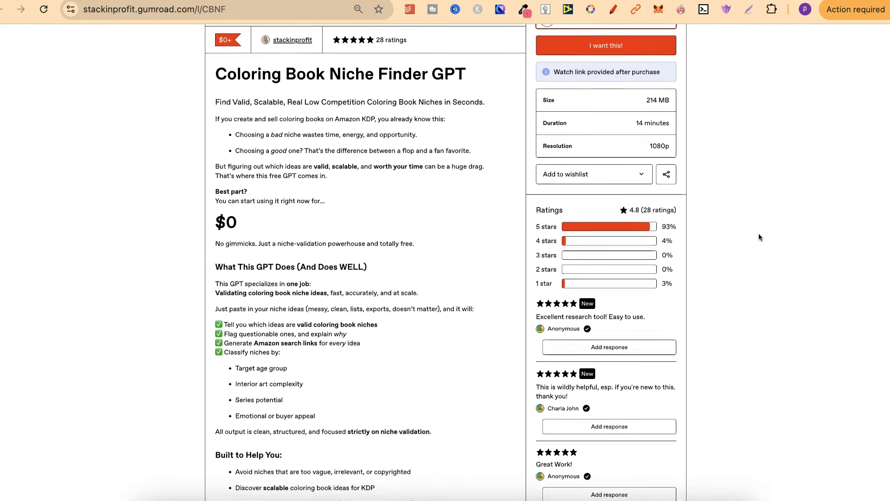
{"action": "scroll", "coordinate": [759, 237], "scroll_direction": "down", "scroll_amount": 10}
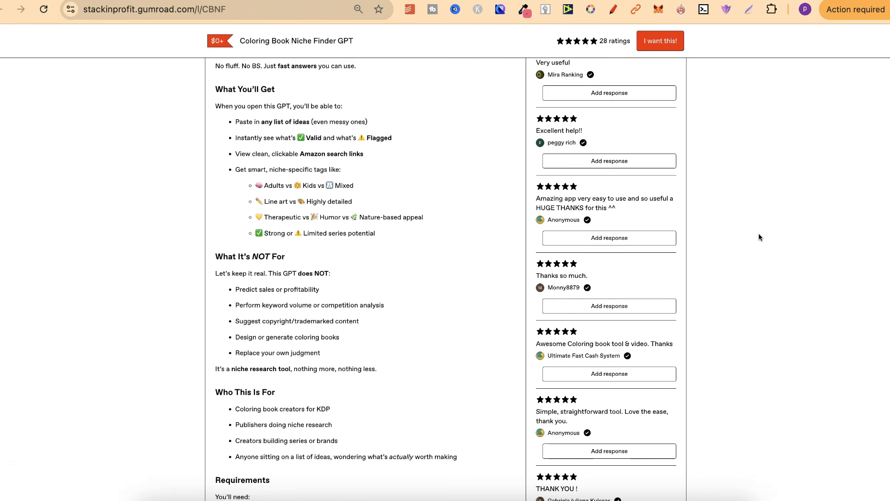
{"action": "scroll", "coordinate": [759, 237], "scroll_direction": "up", "scroll_amount": 16}
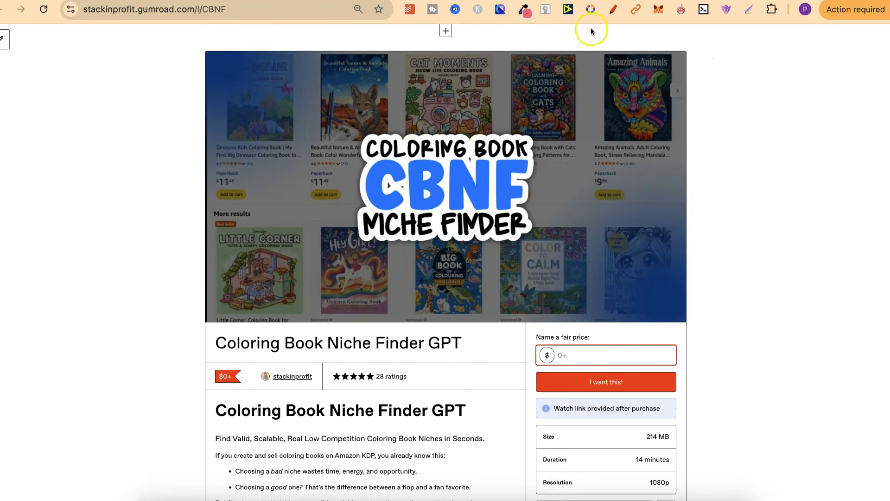